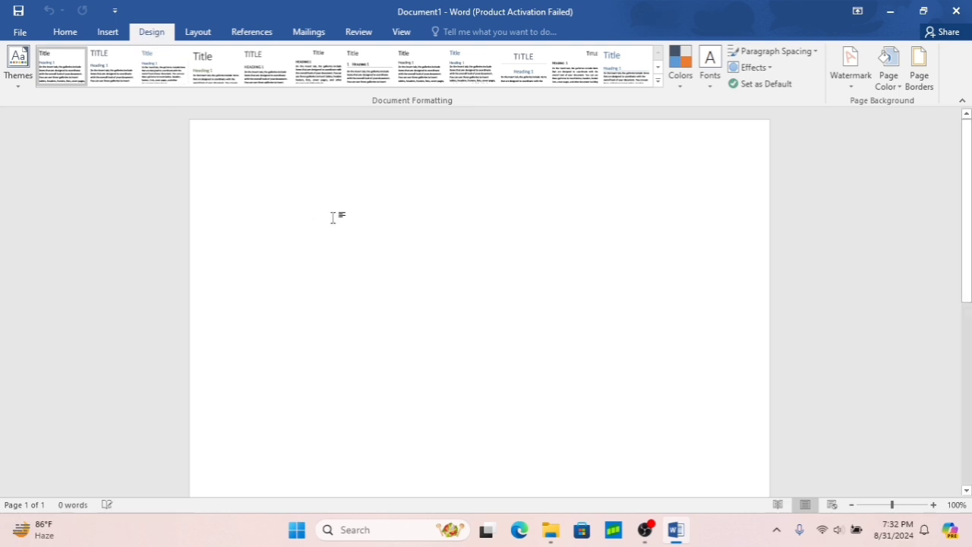
Generate one paragraph of five sample sentences in the blank document with =rand(1,5)
{"action": "type", "text": "="}
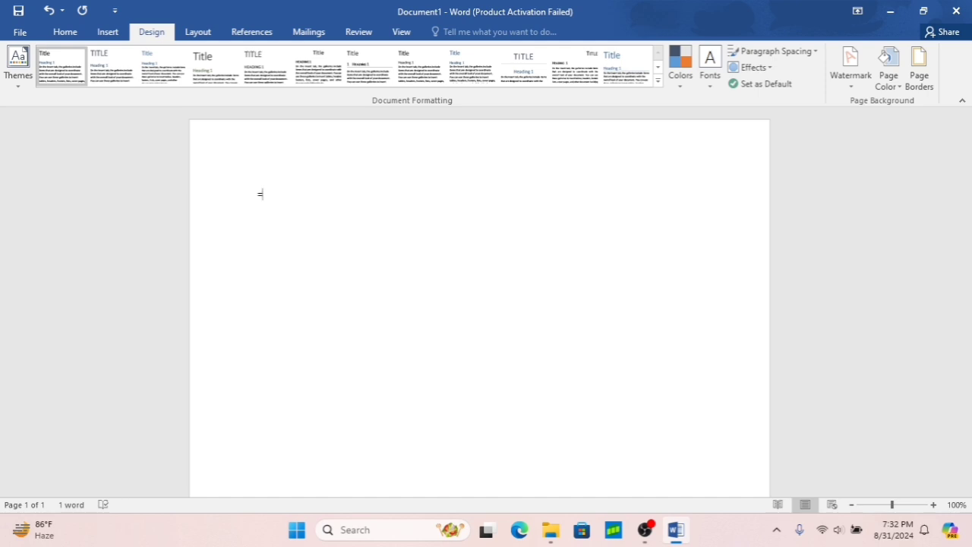
{"action": "type", "text": "rand(1,5)"}
{"action": "key", "text": "Return"}
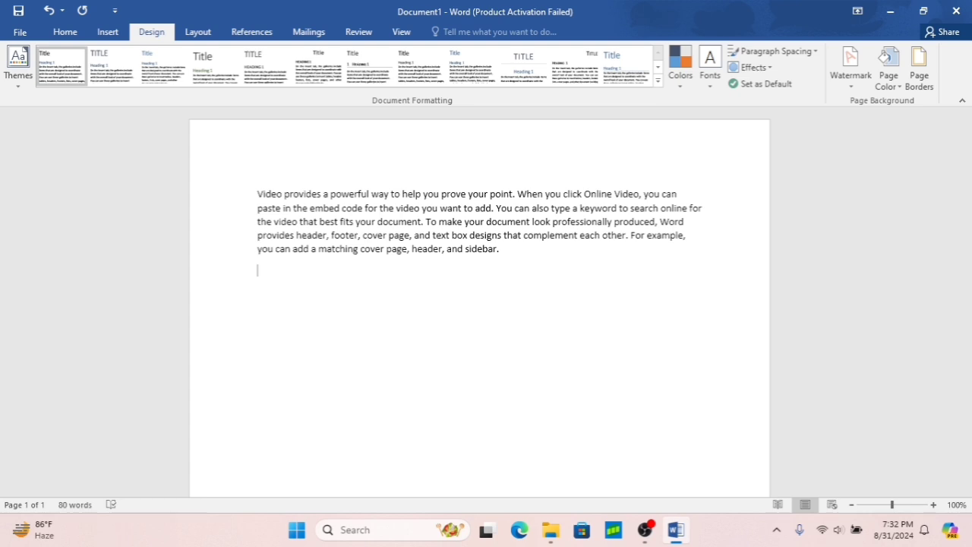
Add the heading "Video" on its own line above the sample paragraph
{"action": "left_click", "coordinate": [258, 193]}
{"action": "type", "text": "Vide"}
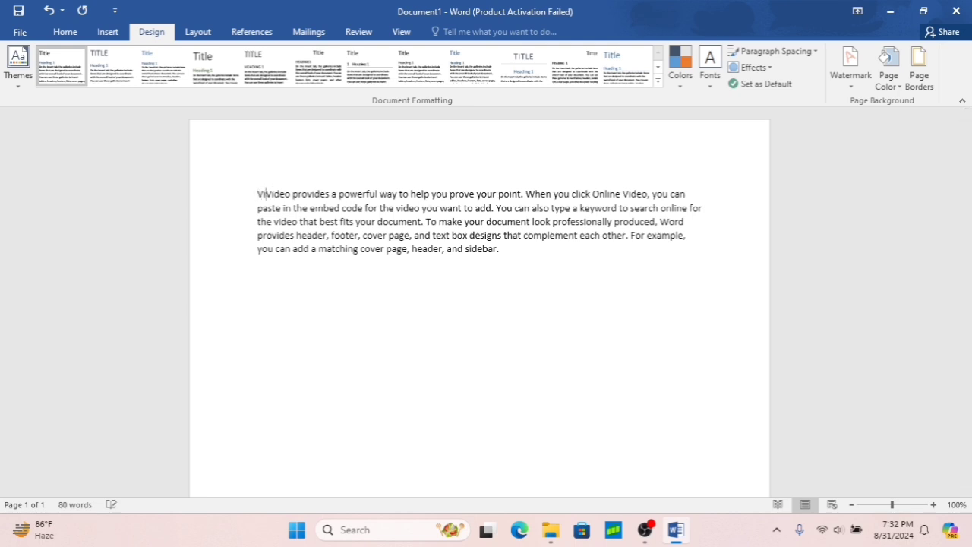
{"action": "type", "text": "o"}
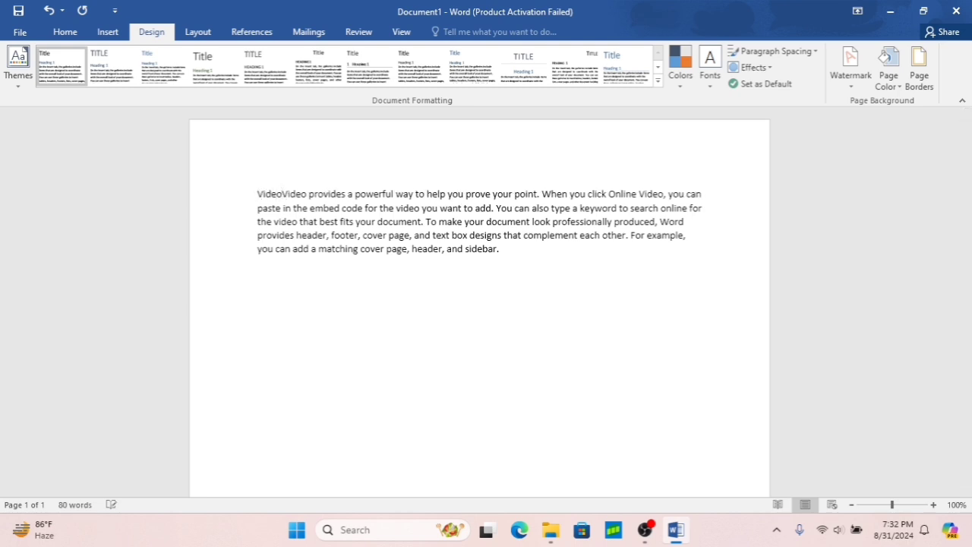
{"action": "key", "text": "Return"}
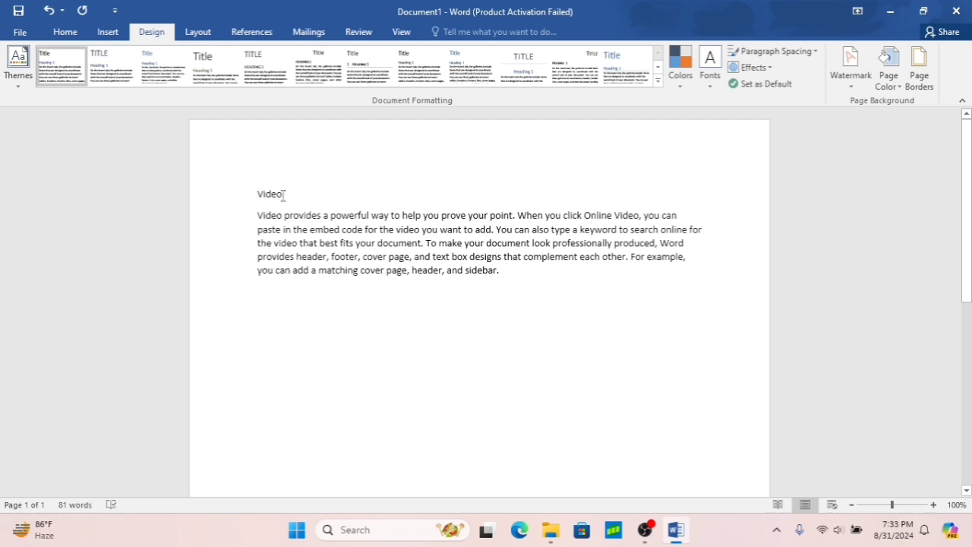
Select the "Video" heading and apply the Calibri theme font set
{"action": "left_click_drag", "start_coordinate": [258, 194], "coordinate": [287, 196]}
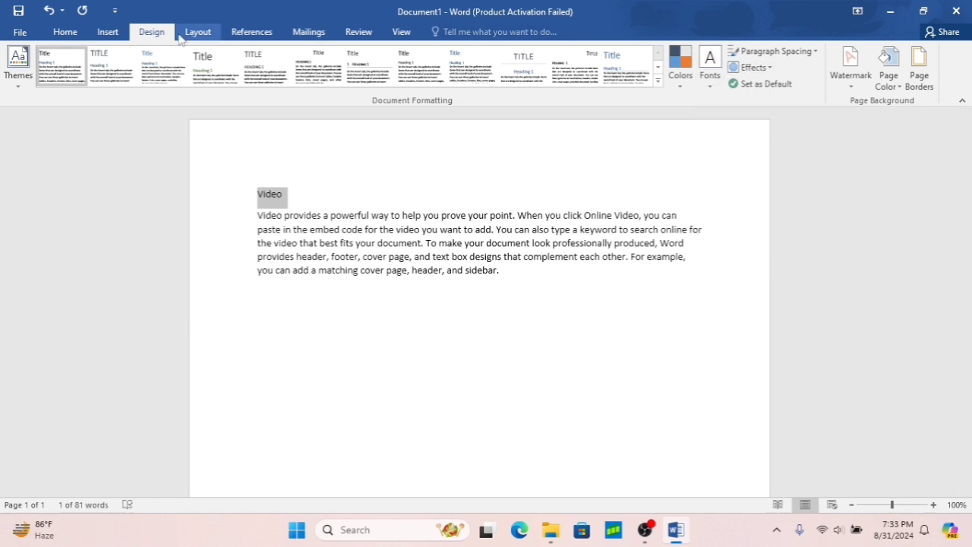
{"action": "left_click", "coordinate": [712, 84]}
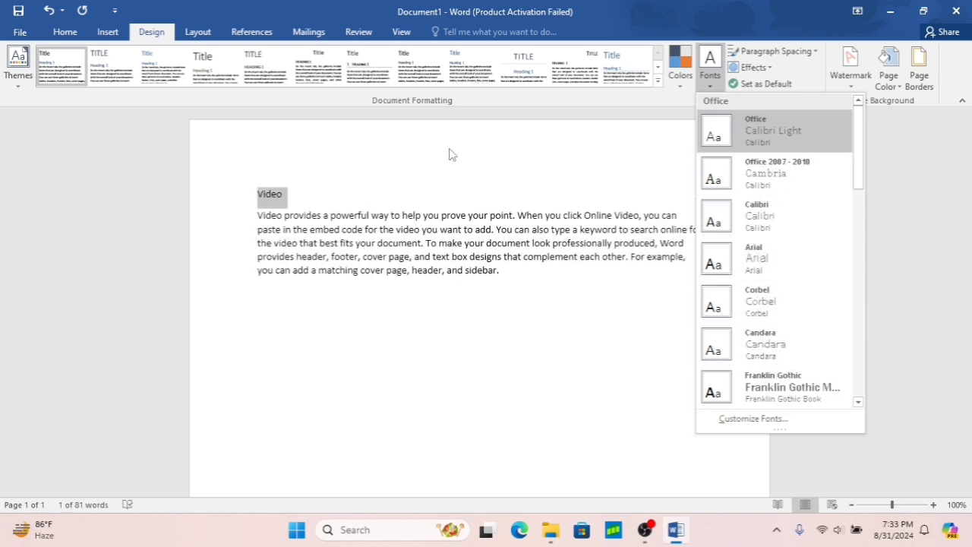
{"action": "left_click", "coordinate": [754, 216]}
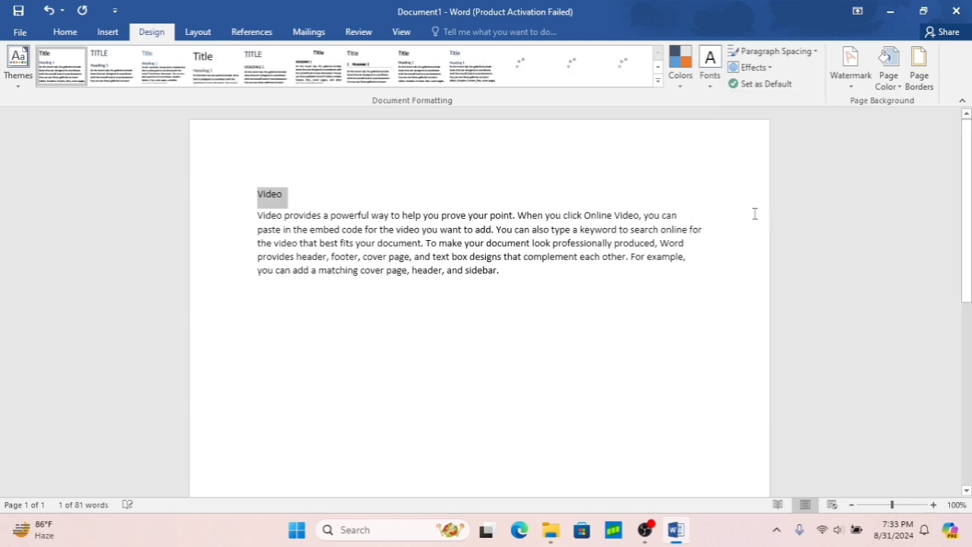
{"action": "left_click", "coordinate": [428, 176]}
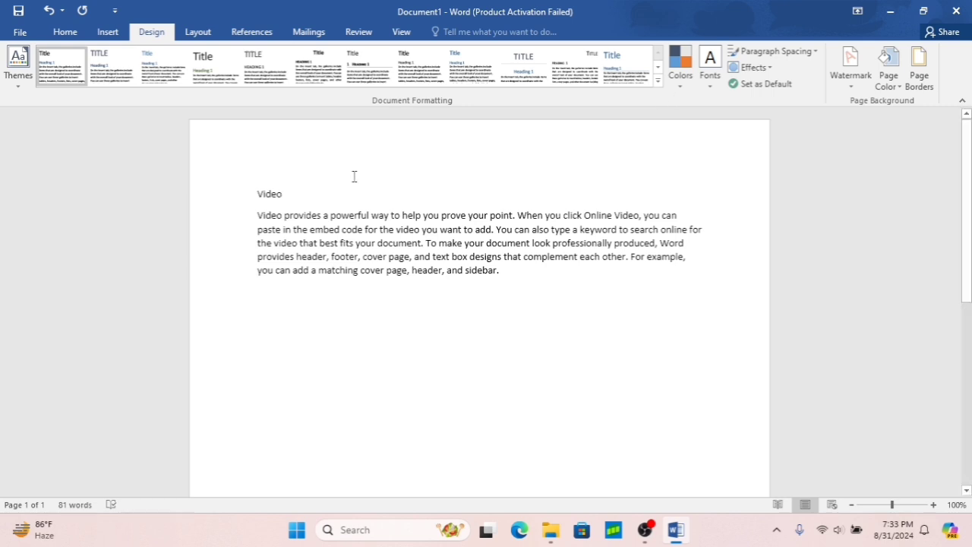
With the "Video" heading selected, create and save the theme colour set Custom 1 with Accent 5 changed to dark blue
{"action": "left_click_drag", "start_coordinate": [292, 194], "coordinate": [249, 192]}
{"action": "left_click", "coordinate": [681, 85]}
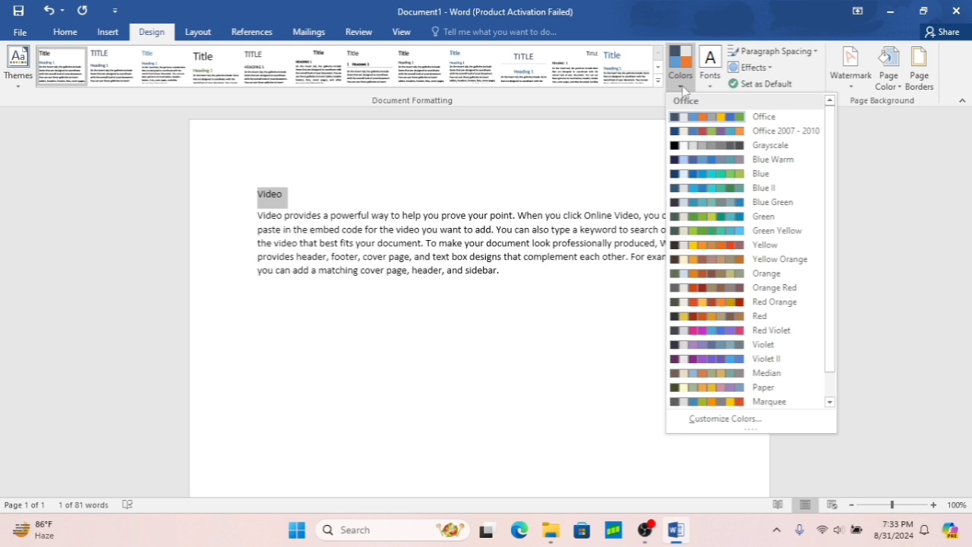
{"action": "left_click", "coordinate": [746, 419]}
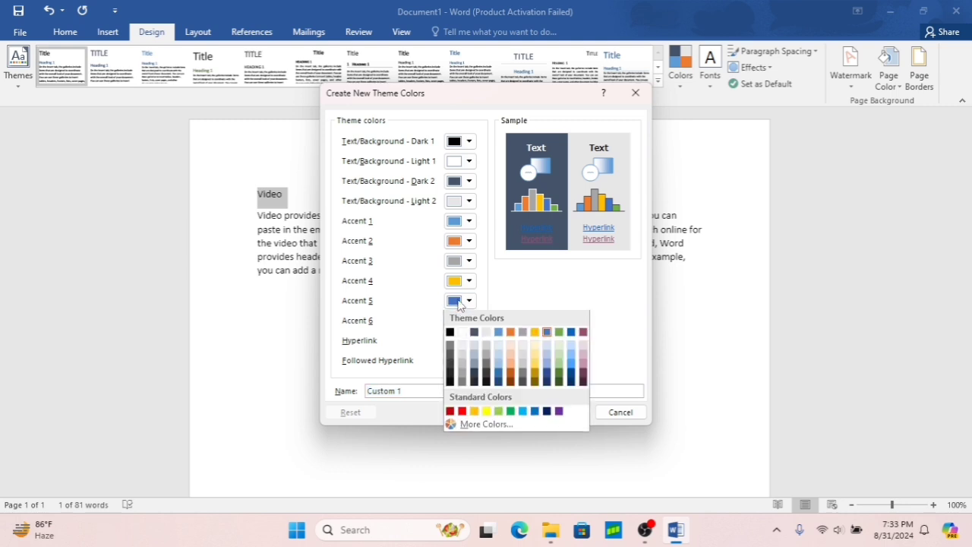
{"action": "left_click", "coordinate": [459, 301]}
{"action": "left_click", "coordinate": [499, 380]}
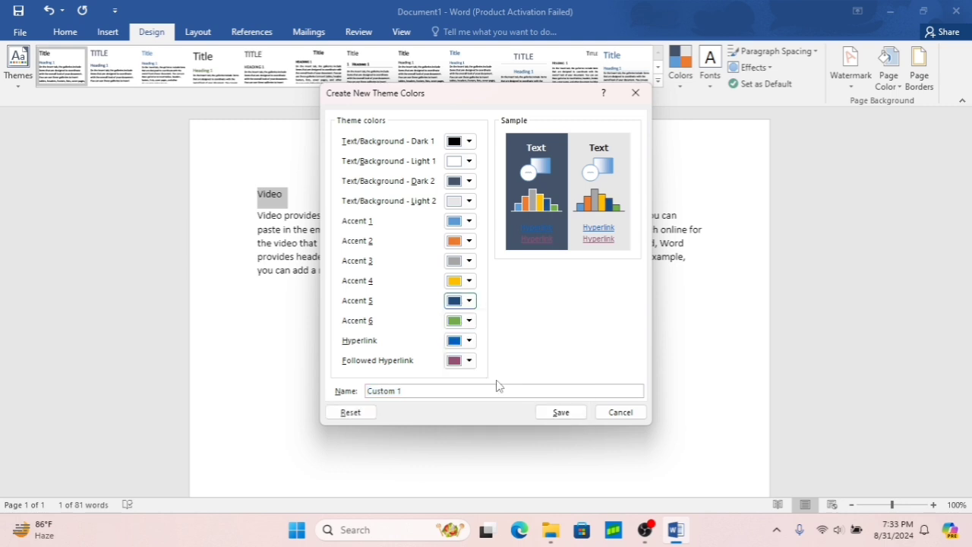
{"action": "left_click", "coordinate": [562, 412]}
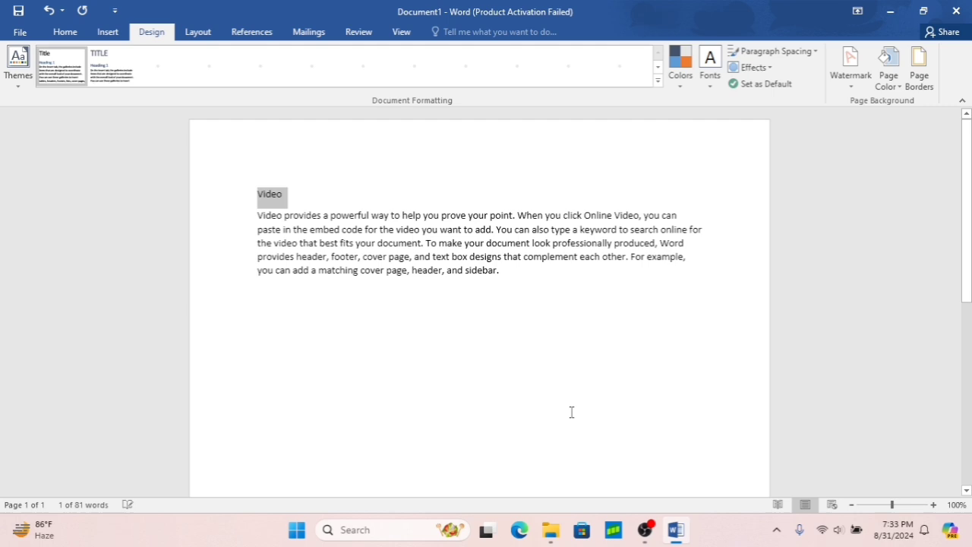
{"action": "left_click", "coordinate": [432, 185]}
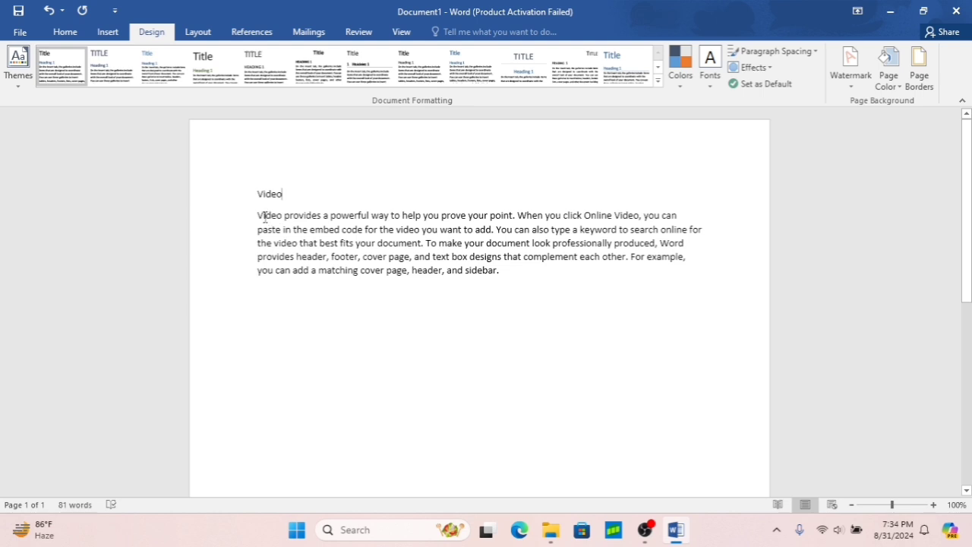
Select the whole body paragraph below the heading and apply the Double paragraph spacing
{"action": "key", "text": "shift+Right"}
{"action": "key", "text": "shift+Right"}
{"action": "key", "text": "shift+Right"}
{"action": "key", "text": "shift+Right"}
{"action": "key", "text": "shift+Right"}
{"action": "key", "text": "shift+Right"}
{"action": "key", "text": "shift+Right"}
{"action": "key", "text": "shift+Right"}
{"action": "key", "text": "shift+Right"}
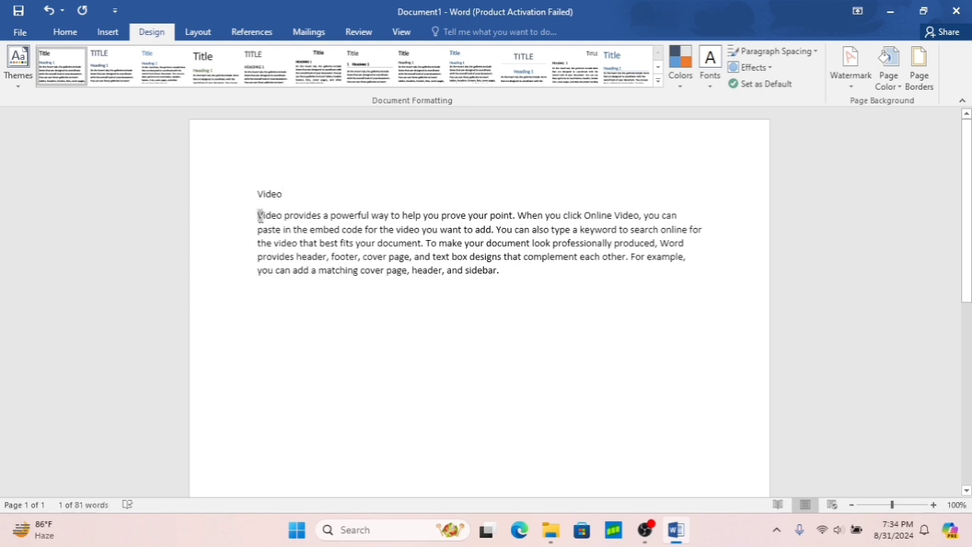
{"action": "key", "text": "ctrl+shift+Right"}
{"action": "key", "text": "ctrl+shift+Right"}
{"action": "key", "text": "ctrl+shift+Right"}
{"action": "key", "text": "shift+Down"}
{"action": "key", "text": "shift+Down"}
{"action": "key", "text": "shift+Down"}
{"action": "key", "text": "shift+Down"}
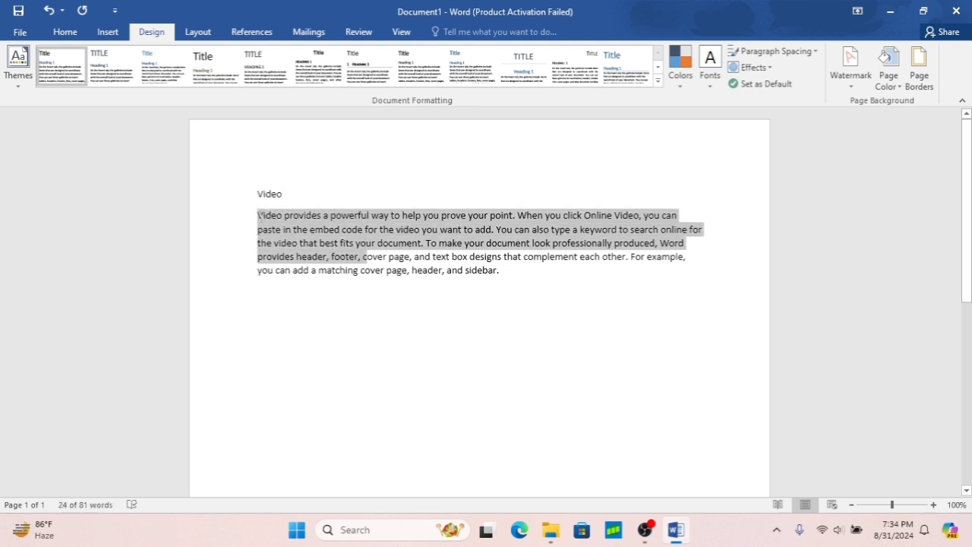
{"action": "key", "text": "shift+Right"}
{"action": "key", "text": "shift+Right"}
{"action": "key", "text": "shift+Right"}
{"action": "key", "text": "shift+Right"}
{"action": "key", "text": "shift+Right"}
{"action": "key", "text": "shift+Right"}
{"action": "key", "text": "shift+Right"}
{"action": "key", "text": "shift+Right"}
{"action": "key", "text": "shift+Right"}
{"action": "key", "text": "shift+Right"}
{"action": "key", "text": "shift+Right"}
{"action": "key", "text": "shift+Right"}
{"action": "key", "text": "shift+Right"}
{"action": "key", "text": "shift+Right"}
{"action": "key", "text": "shift+Right"}
{"action": "key", "text": "shift+Right"}
{"action": "key", "text": "shift+Right"}
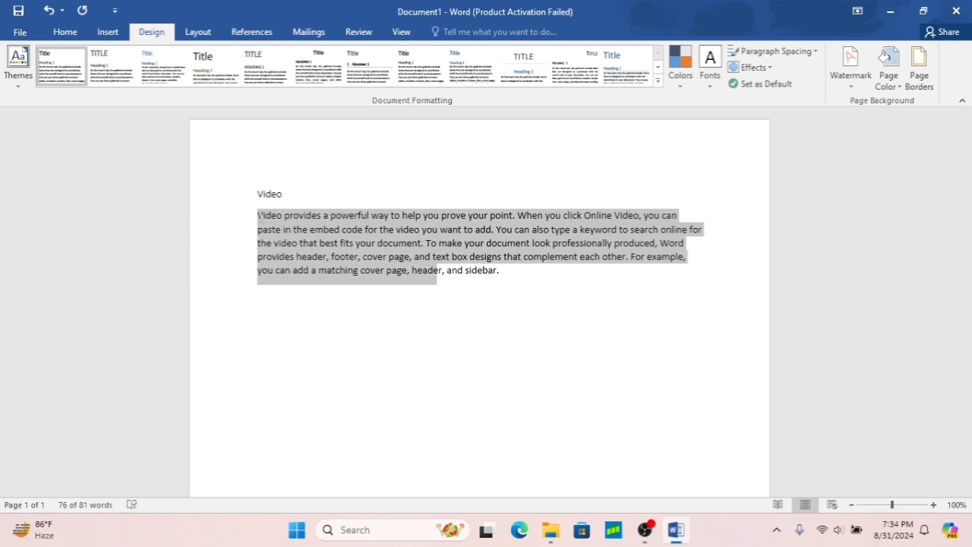
{"action": "key", "text": "shift+Right"}
{"action": "key", "text": "shift+Right"}
{"action": "key", "text": "shift+Right"}
{"action": "key", "text": "shift+Right"}
{"action": "key", "text": "shift+Right"}
{"action": "key", "text": "shift+Right"}
{"action": "key", "text": "shift+Right"}
{"action": "key", "text": "shift+Right"}
{"action": "key", "text": "shift+Right"}
{"action": "key", "text": "shift+Right"}
{"action": "key", "text": "shift+Right"}
{"action": "key", "text": "shift+Right"}
{"action": "key", "text": "shift+Right"}
{"action": "key", "text": "shift+Right"}
{"action": "key", "text": "shift+Right"}
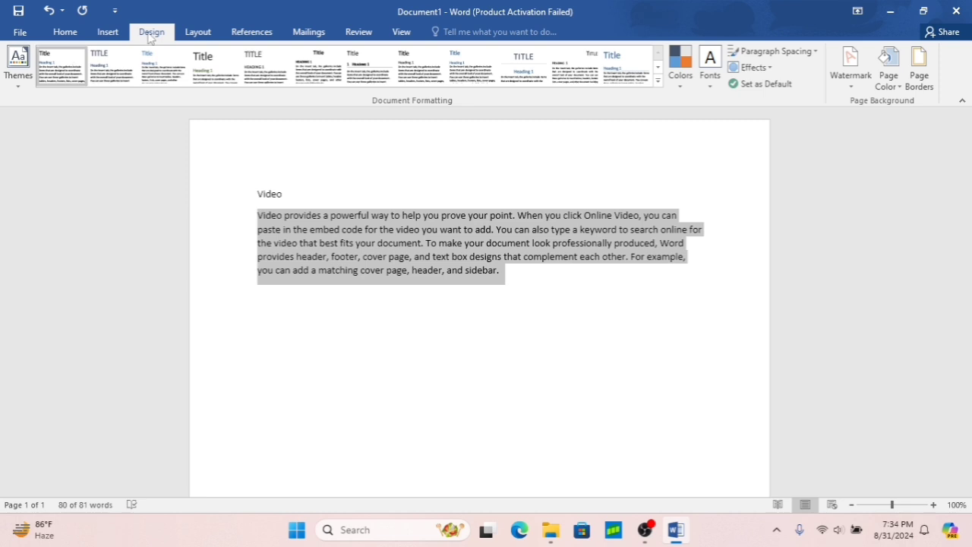
{"action": "left_click", "coordinate": [815, 53]}
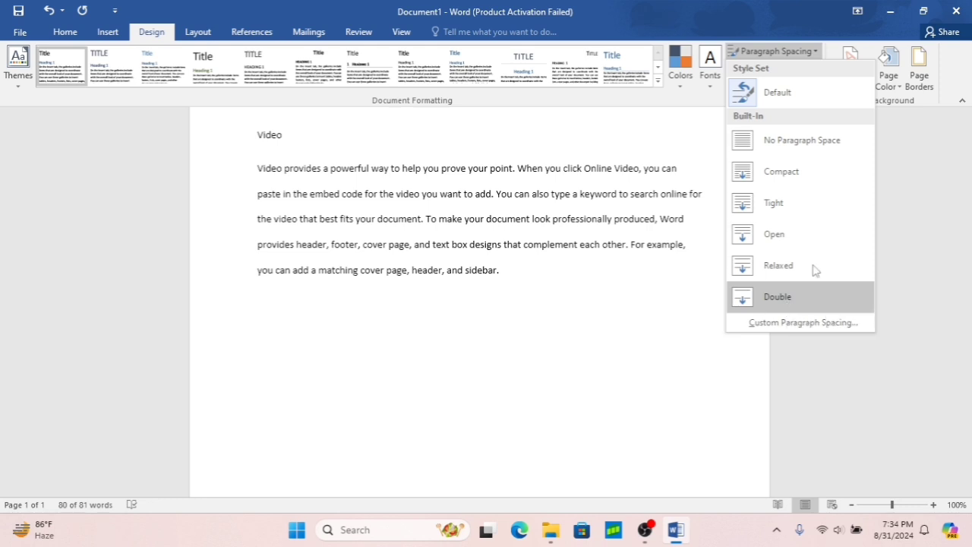
{"action": "left_click", "coordinate": [777, 297]}
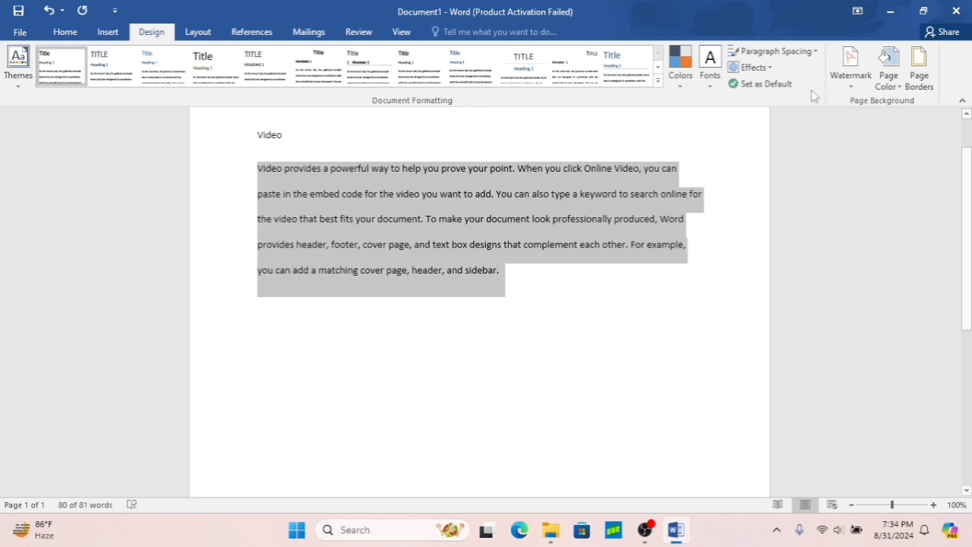
Change the document's paragraph spacing to No Paragraph Space and deselect the text
{"action": "left_click", "coordinate": [813, 53]}
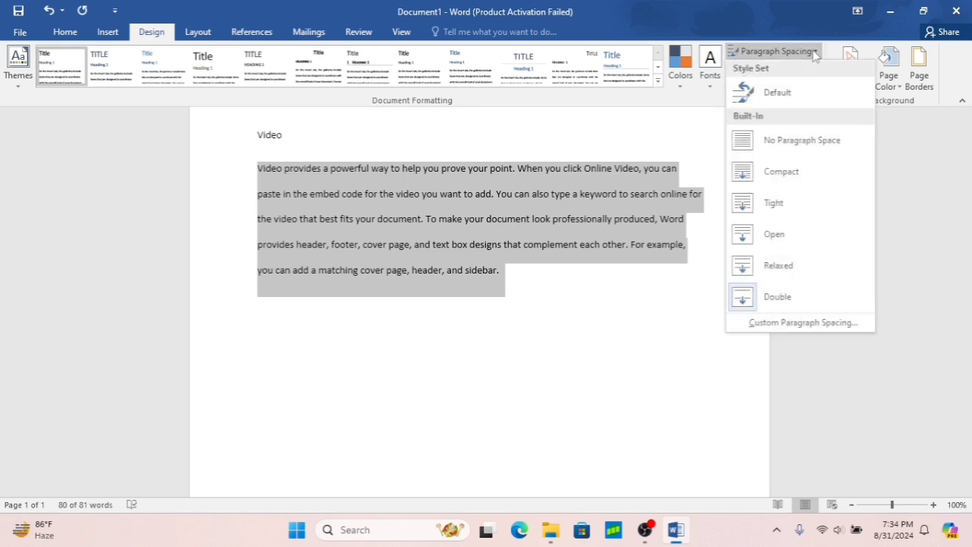
{"action": "left_click", "coordinate": [786, 139]}
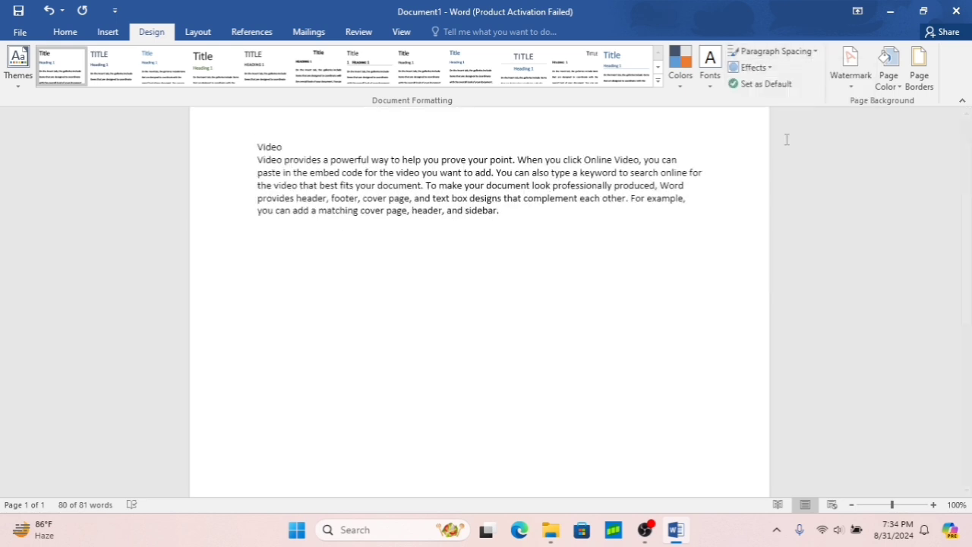
{"action": "left_click", "coordinate": [481, 190]}
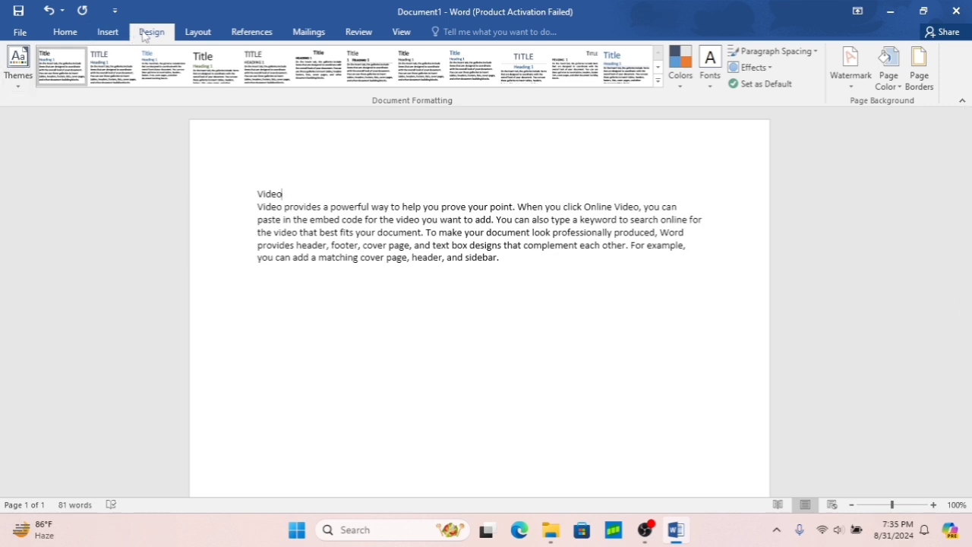
Insert the diagonal CONFIDENTIAL 1 watermark behind the page and look it over
{"action": "left_click", "coordinate": [849, 87]}
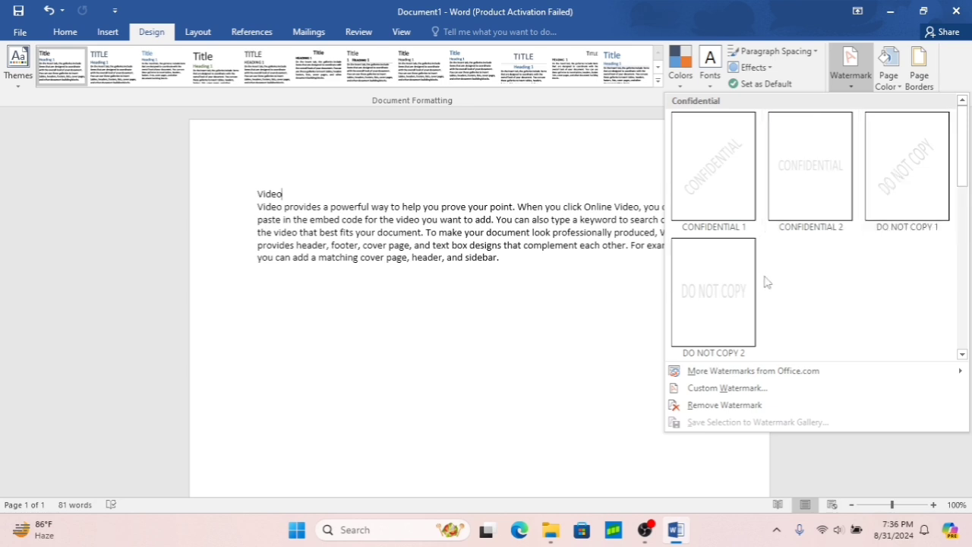
{"action": "left_click", "coordinate": [704, 179]}
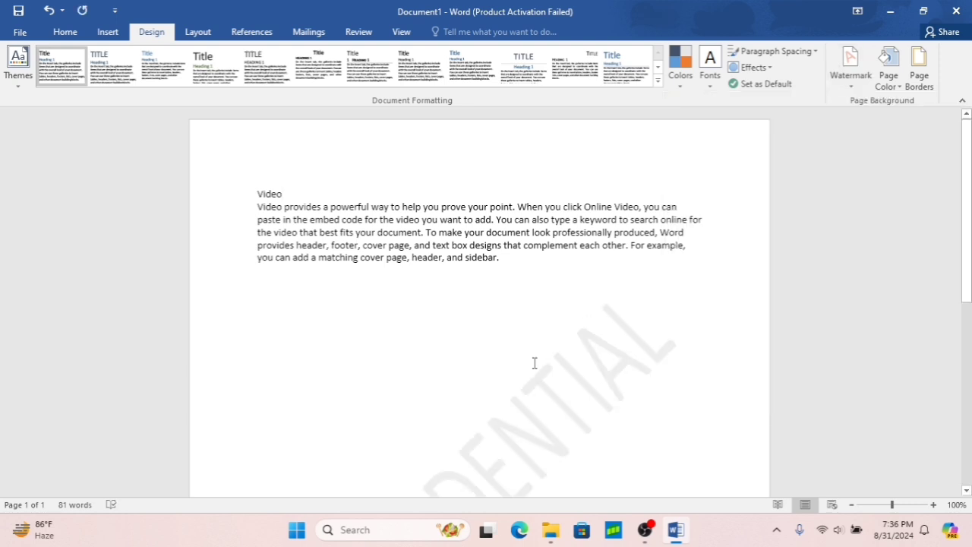
{"action": "scroll", "coordinate": [535, 363], "scroll_direction": "down", "scroll_amount": 5}
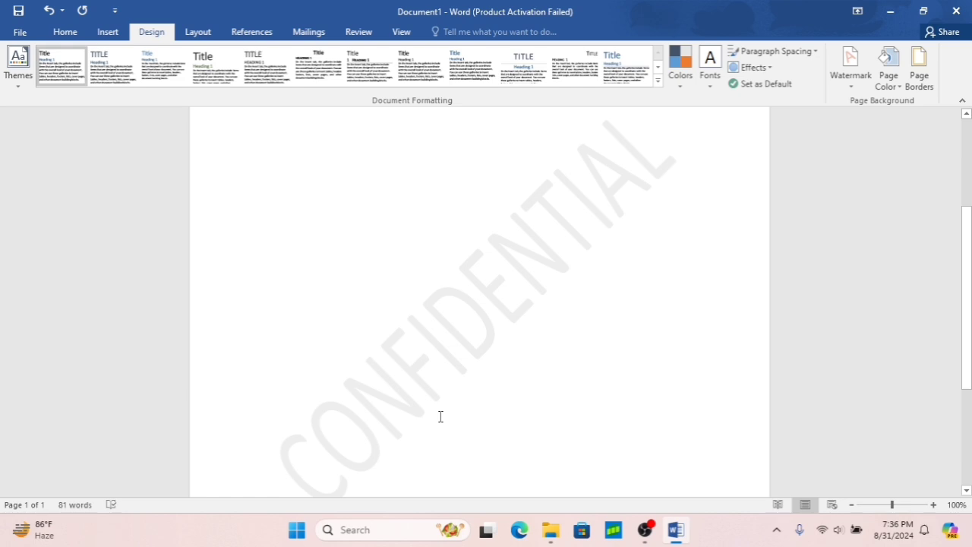
{"action": "scroll", "coordinate": [291, 332], "scroll_direction": "up", "scroll_amount": 1}
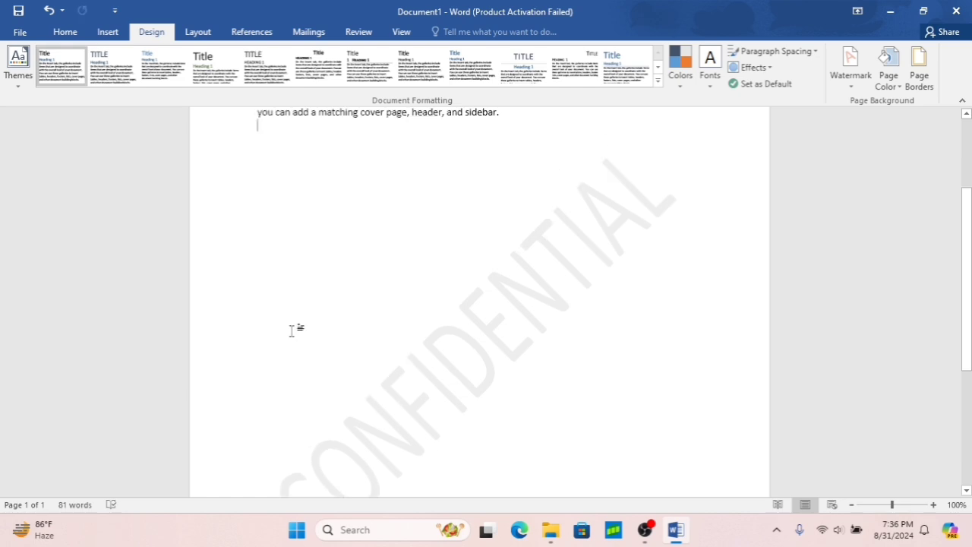
Generate a second sample paragraph of eight sentences over the watermark, partway down the page, with =rand(1,8)
{"action": "double_click", "coordinate": [286, 333]}
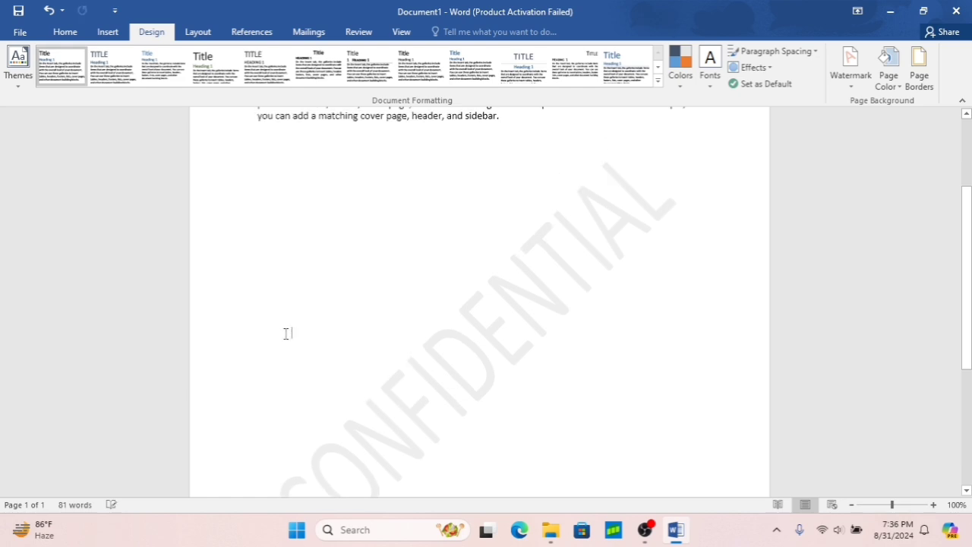
{"action": "type", "text": "="}
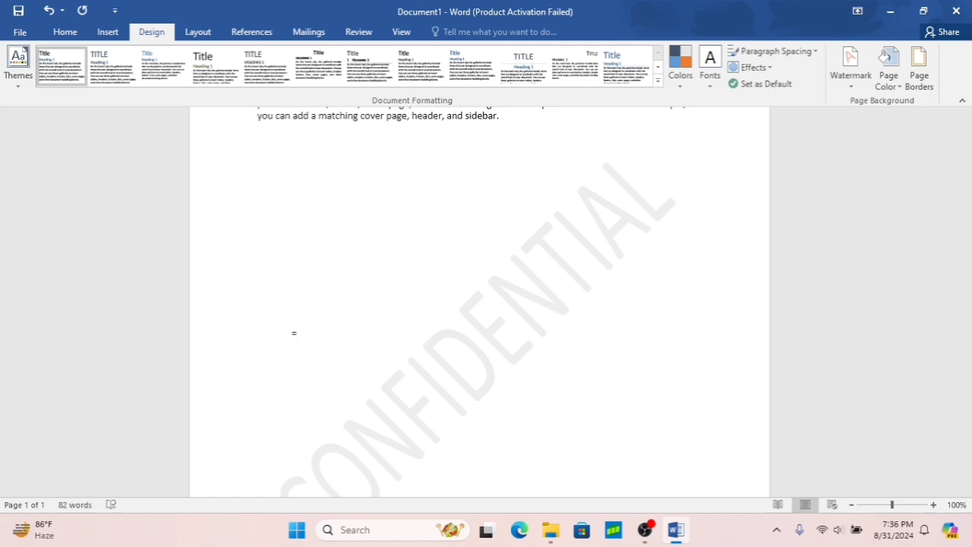
{"action": "type", "text": "rand(1,8)"}
{"action": "key", "text": "Return"}
{"action": "scroll", "coordinate": [436, 293], "scroll_direction": "down", "scroll_amount": 3}
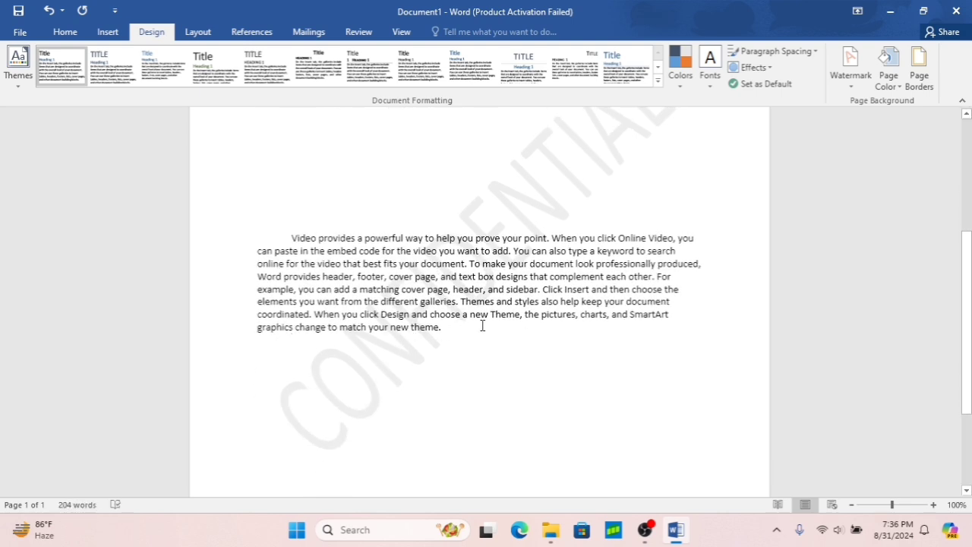
{"action": "scroll", "coordinate": [406, 356], "scroll_direction": "up", "scroll_amount": 2}
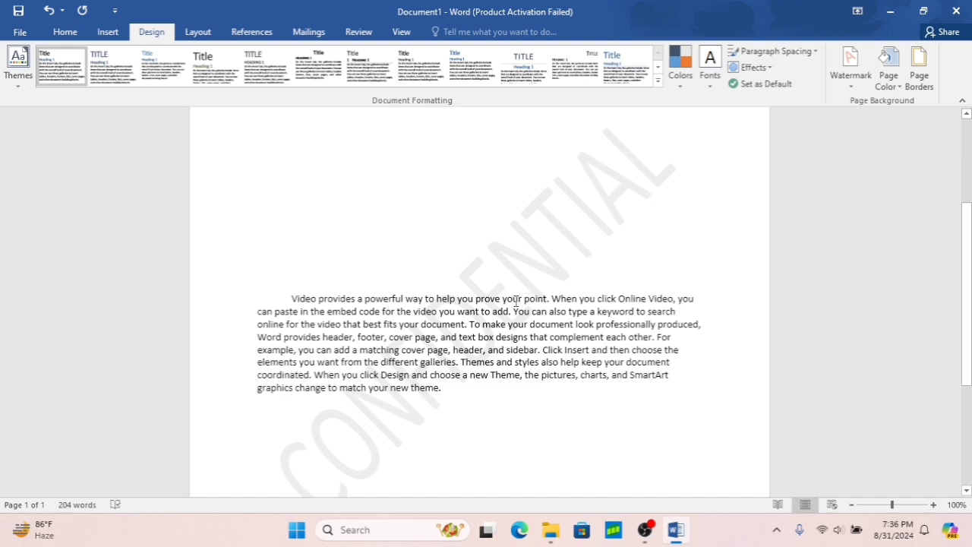
Open the custom watermark settings and clear the CONFIDENTIAL text of the text watermark
{"action": "left_click", "coordinate": [852, 90]}
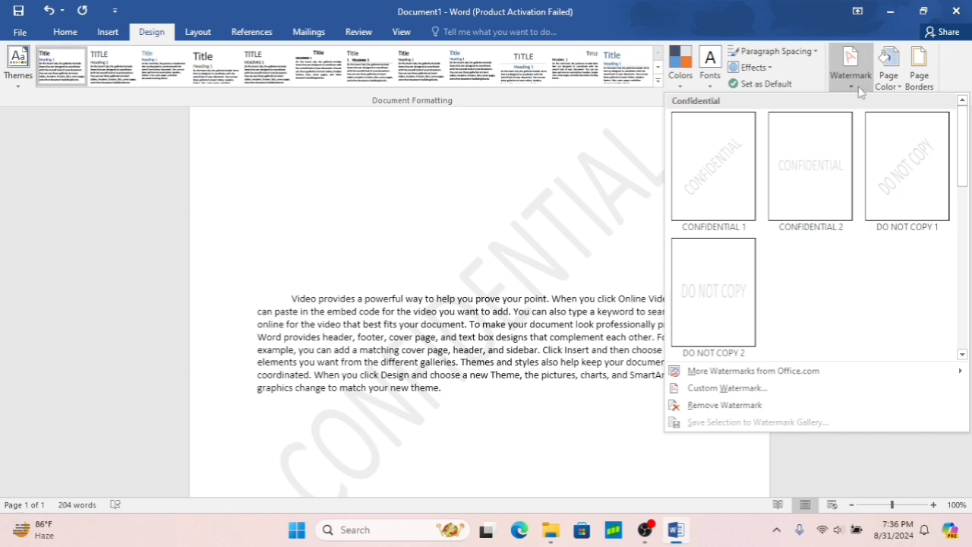
{"action": "left_click", "coordinate": [725, 389]}
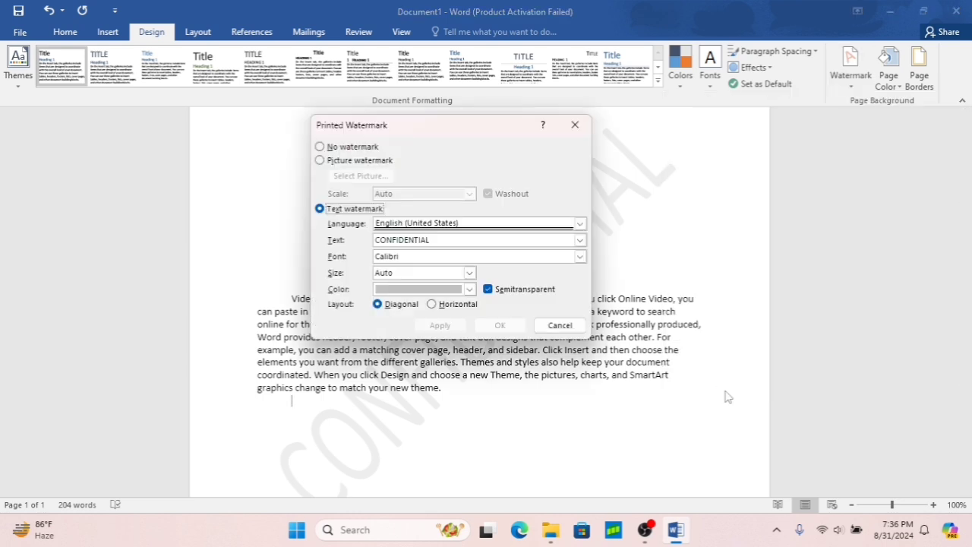
{"action": "left_click", "coordinate": [446, 240]}
{"action": "key", "text": "BackSpace"}
{"action": "key", "text": "BackSpace"}
{"action": "key", "text": "BackSpace"}
{"action": "key", "text": "BackSpace"}
{"action": "key", "text": "BackSpace"}
{"action": "key", "text": "BackSpace"}
{"action": "key", "text": "BackSpace"}
{"action": "key", "text": "BackSpace"}
{"action": "key", "text": "BackSpace"}
{"action": "key", "text": "BackSpace"}
{"action": "key", "text": "BackSpace"}
{"action": "key", "text": "BackSpace"}
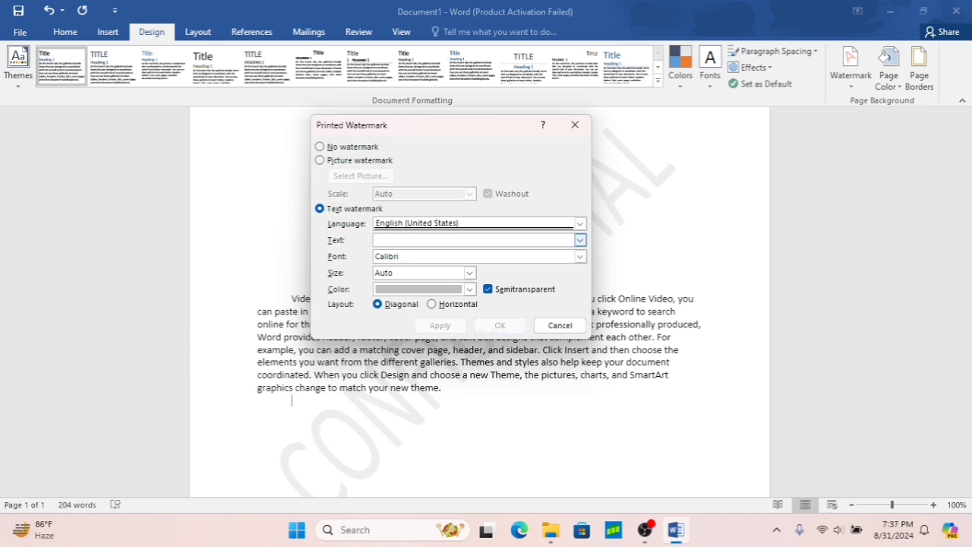
{"action": "type", "text": "C"}
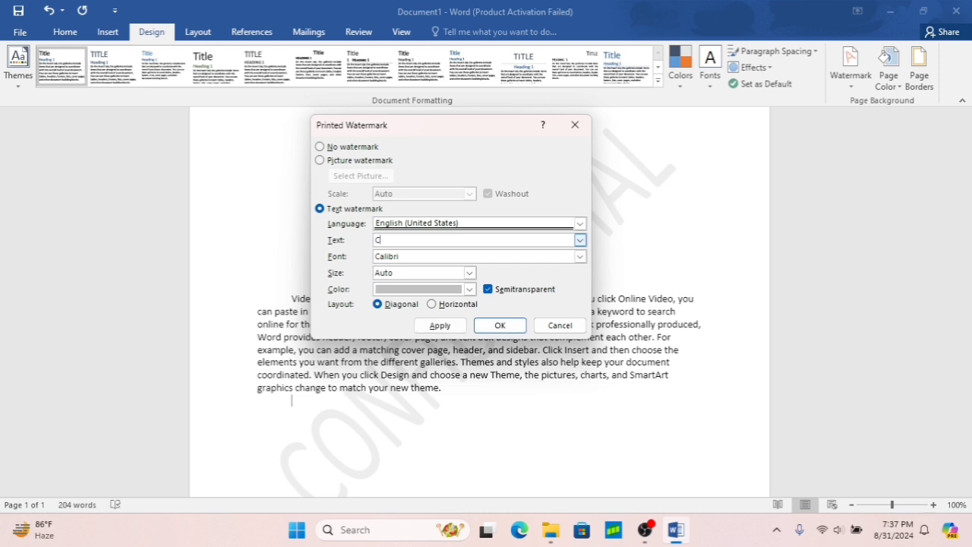
{"action": "type", "text": "omputer Lab"}
{"action": "key", "text": "BackSpace"}
{"action": "key", "text": "BackSpace"}
{"action": "key", "text": "BackSpace"}
{"action": "key", "text": "BackSpace"}
{"action": "key", "text": "BackSpace"}
{"action": "key", "text": "BackSpace"}
{"action": "key", "text": "BackSpace"}
{"action": "key", "text": "BackSpace"}
{"action": "key", "text": "BackSpace"}
{"action": "key", "text": "BackSpace"}
{"action": "key", "text": "BackSpace"}
{"action": "key", "text": "BackSpace"}
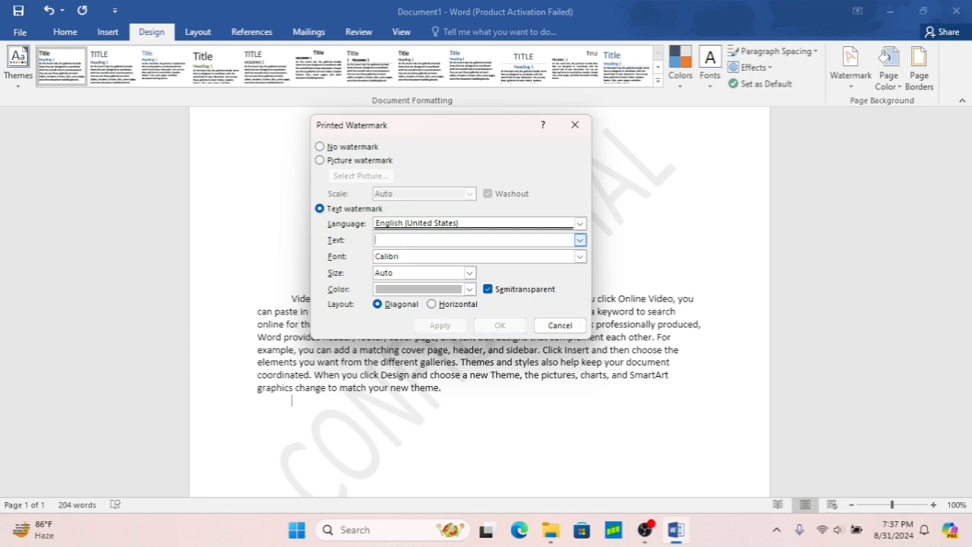
Set the custom watermark's text to Microsoft Word and apply it to the page
{"action": "type", "text": "Micros"}
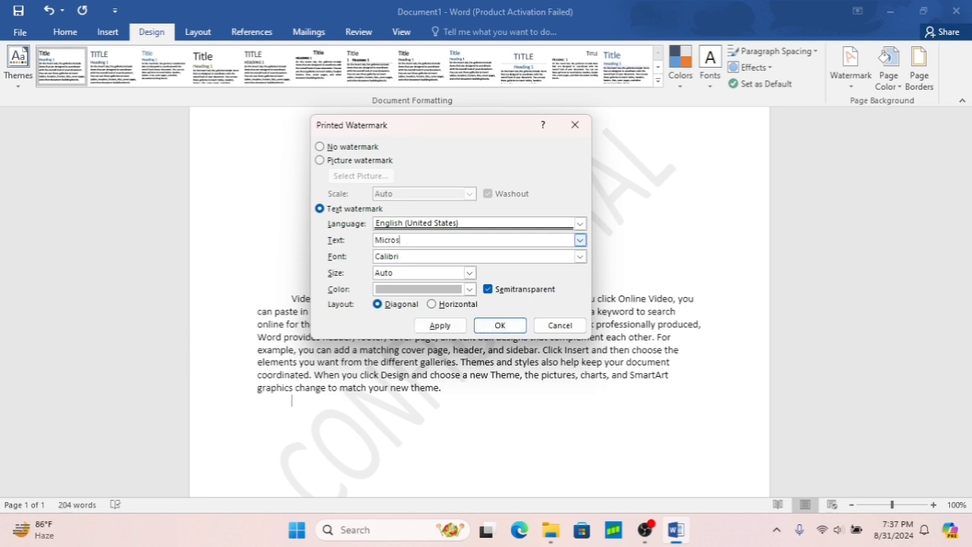
{"action": "type", "text": "oft Word"}
{"action": "left_click", "coordinate": [503, 328]}
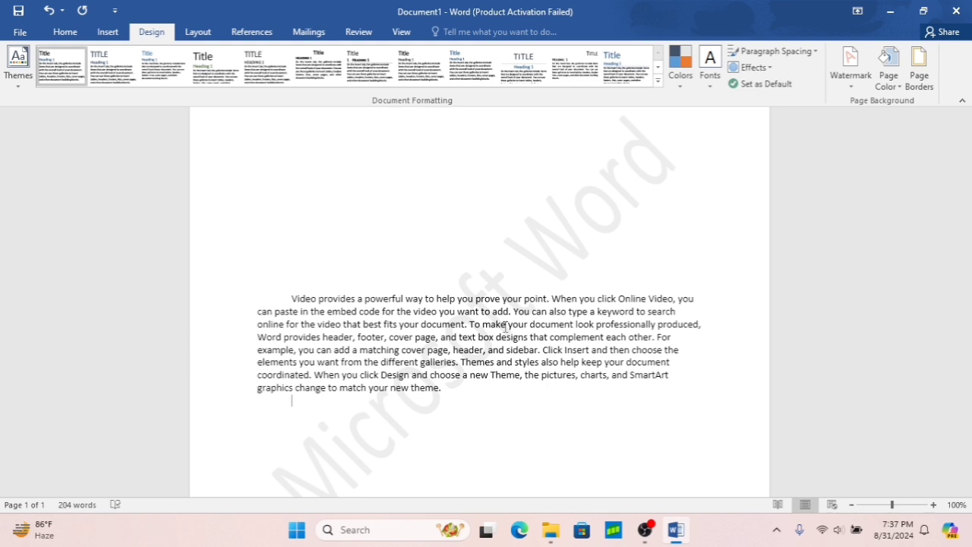
Remove the Microsoft Word watermark and choose a text watermark in the custom watermark settings
{"action": "left_click", "coordinate": [851, 72]}
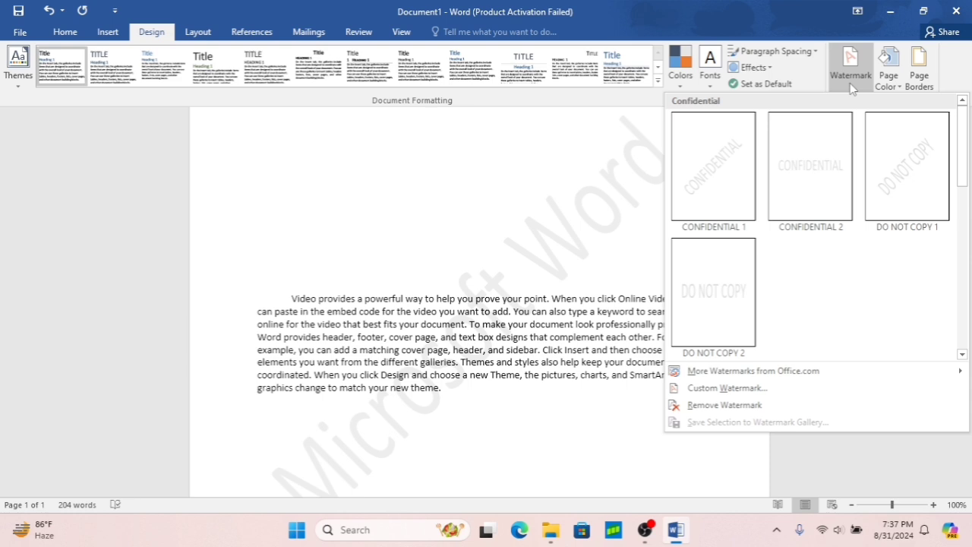
{"action": "left_click", "coordinate": [712, 407]}
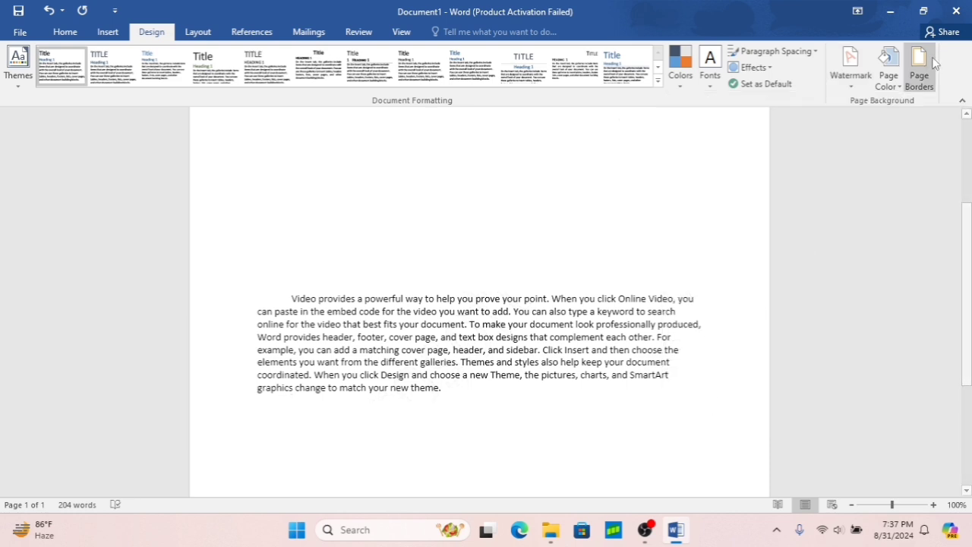
{"action": "left_click", "coordinate": [853, 89]}
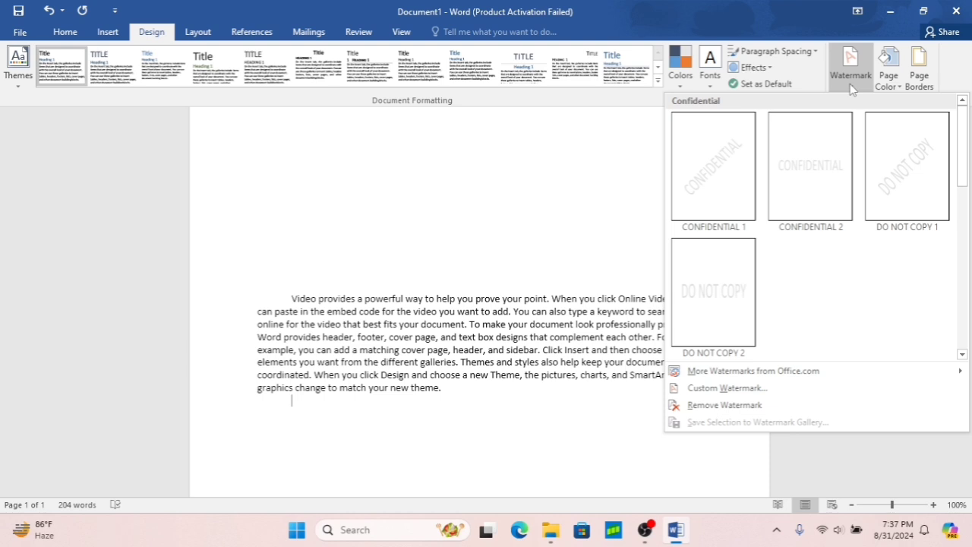
{"action": "left_click", "coordinate": [715, 388]}
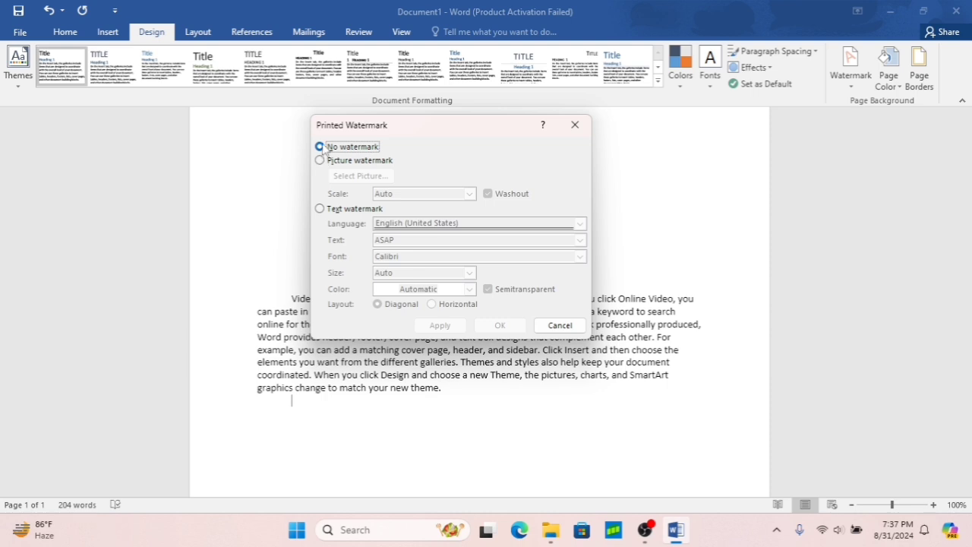
{"action": "left_click", "coordinate": [320, 209]}
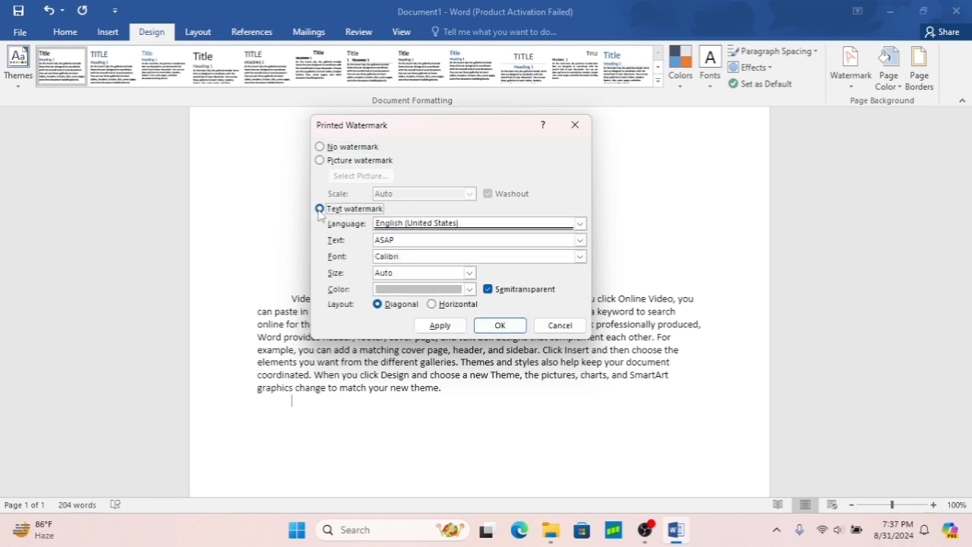
Replace the default ASAP wording of the text watermark with Computer Lab
{"action": "left_click", "coordinate": [398, 240]}
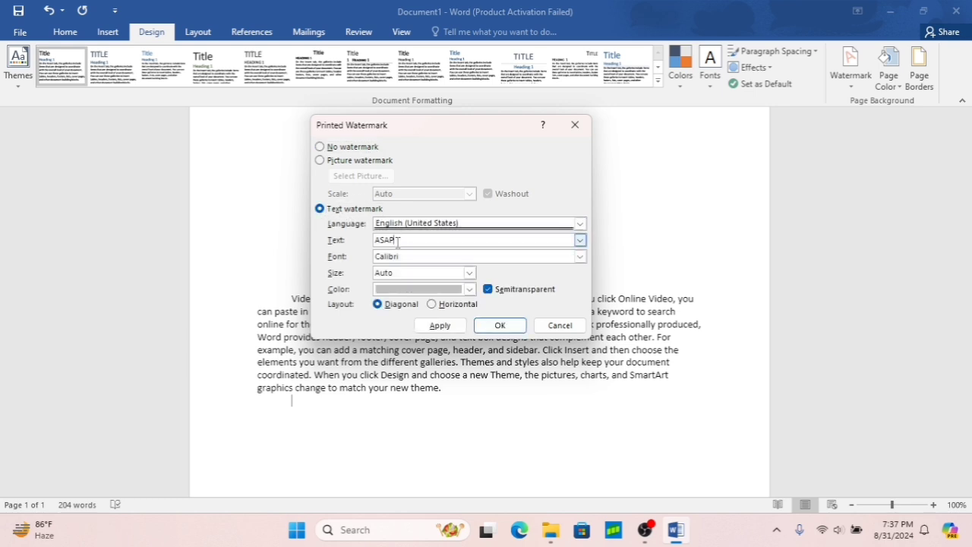
{"action": "key", "text": "BackSpace"}
{"action": "key", "text": "BackSpace"}
{"action": "key", "text": "BackSpace"}
{"action": "key", "text": "BackSpace"}
{"action": "type", "text": "Computer LA"}
{"action": "key", "text": "BackSpace"}
{"action": "type", "text": "ab"}
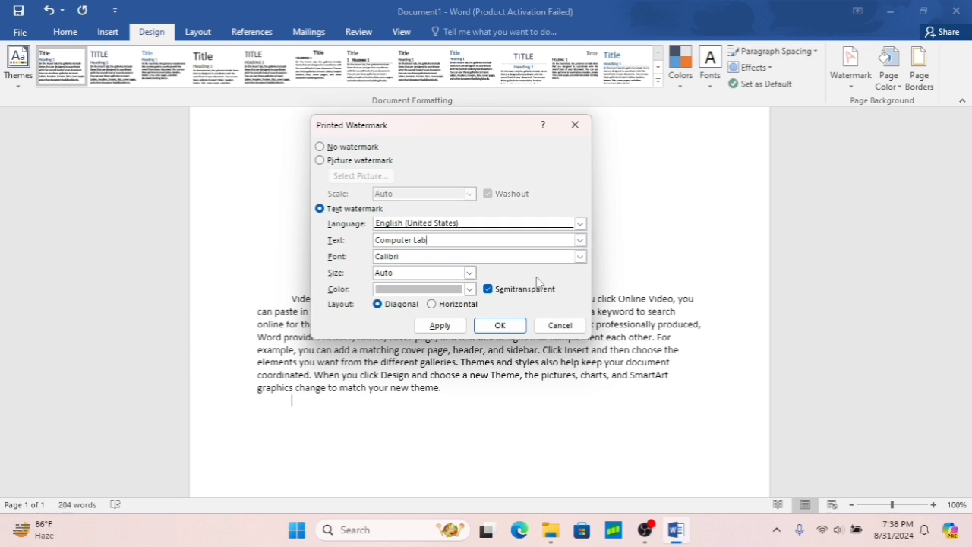
Set the Computer Lab watermark's font to Ebrima and its size to 44
{"action": "left_click", "coordinate": [580, 258]}
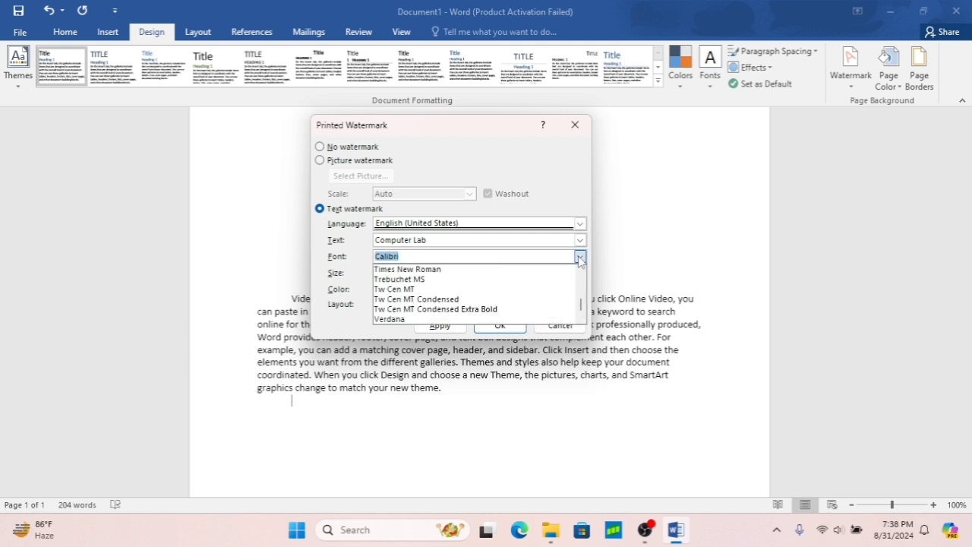
{"action": "scroll", "coordinate": [582, 301], "scroll_direction": "down", "scroll_amount": 6}
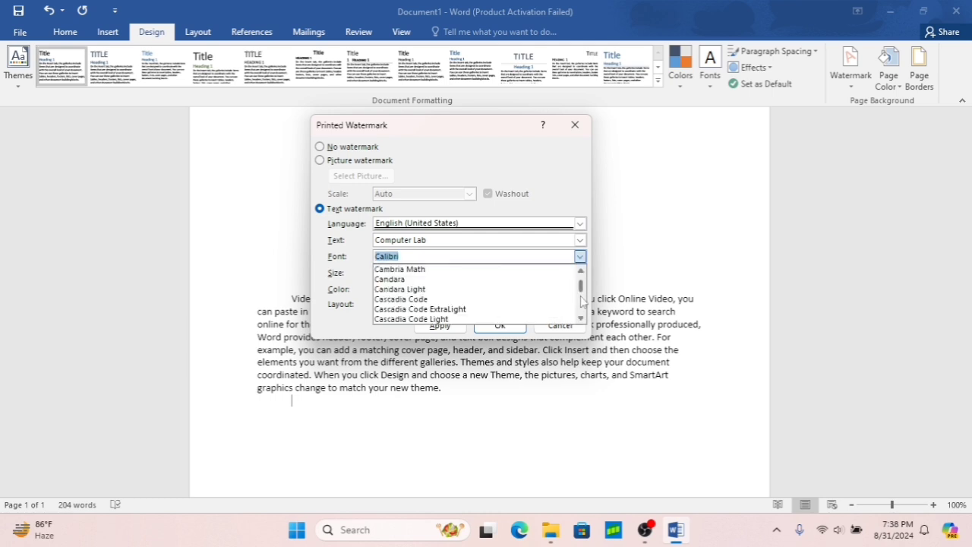
{"action": "scroll", "coordinate": [582, 301], "scroll_direction": "down", "scroll_amount": 3}
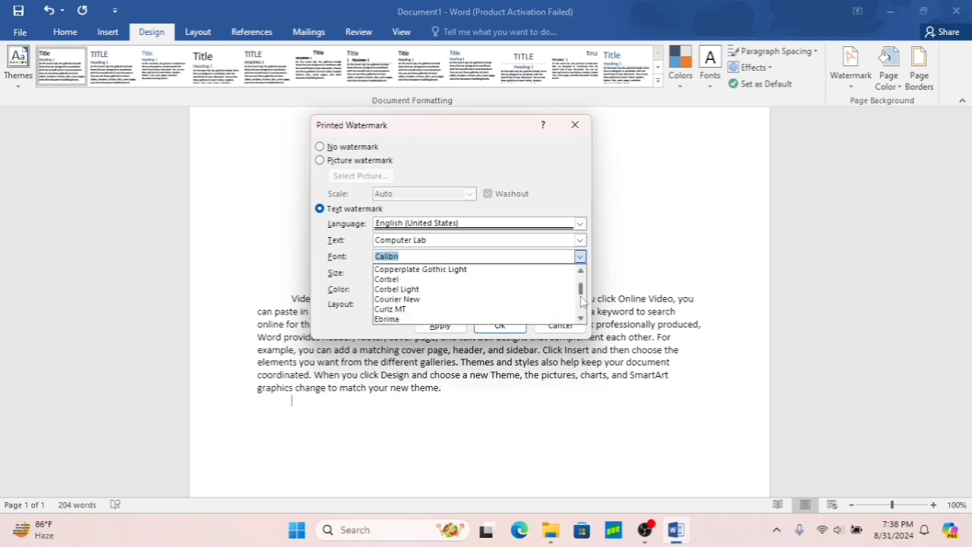
{"action": "left_click", "coordinate": [379, 320]}
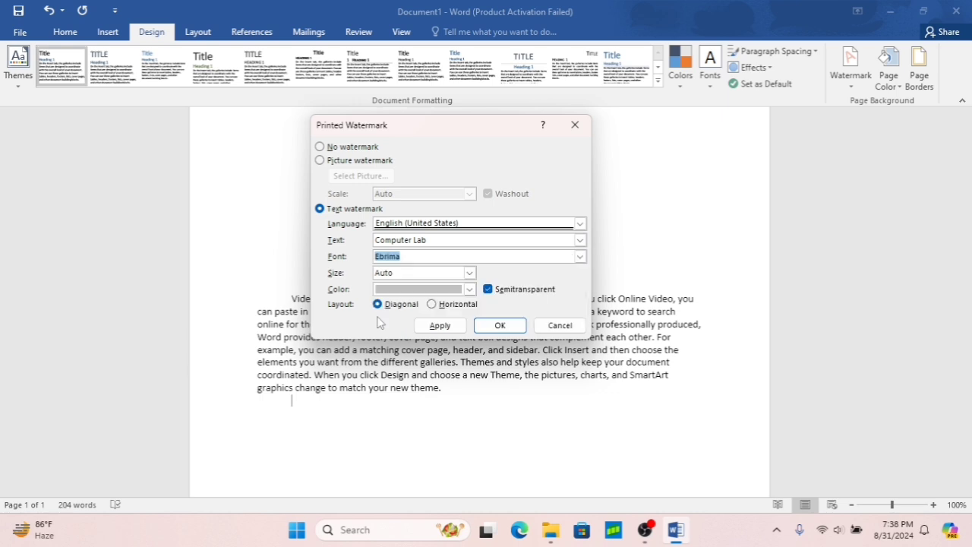
{"action": "left_click", "coordinate": [470, 274]}
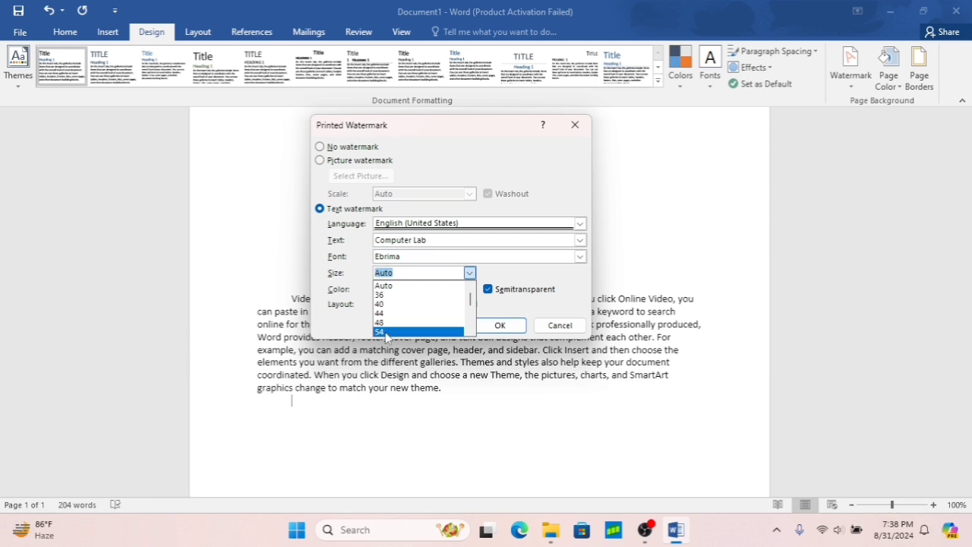
{"action": "left_click", "coordinate": [388, 313]}
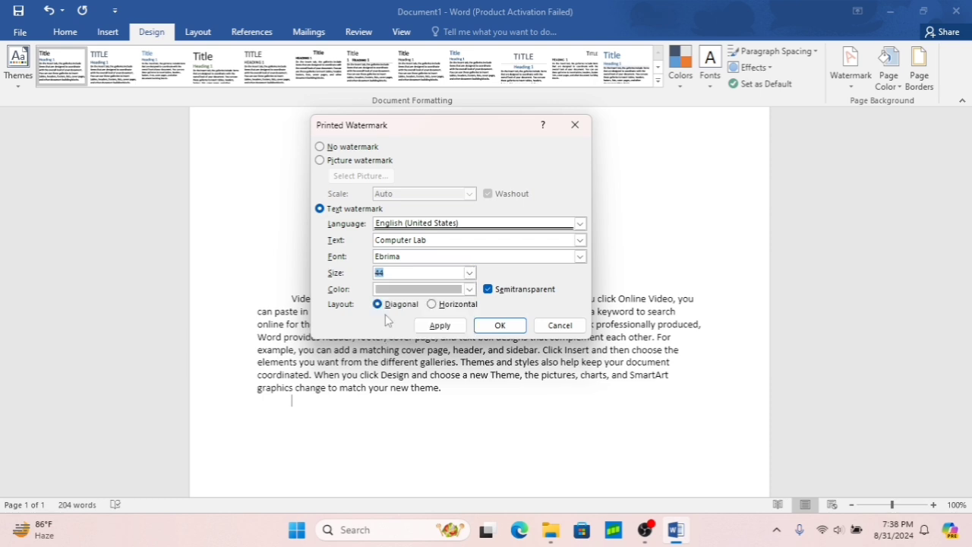
Colour the Computer Lab watermark light orange, apply it diagonally to the page and look it over
{"action": "left_click", "coordinate": [471, 290]}
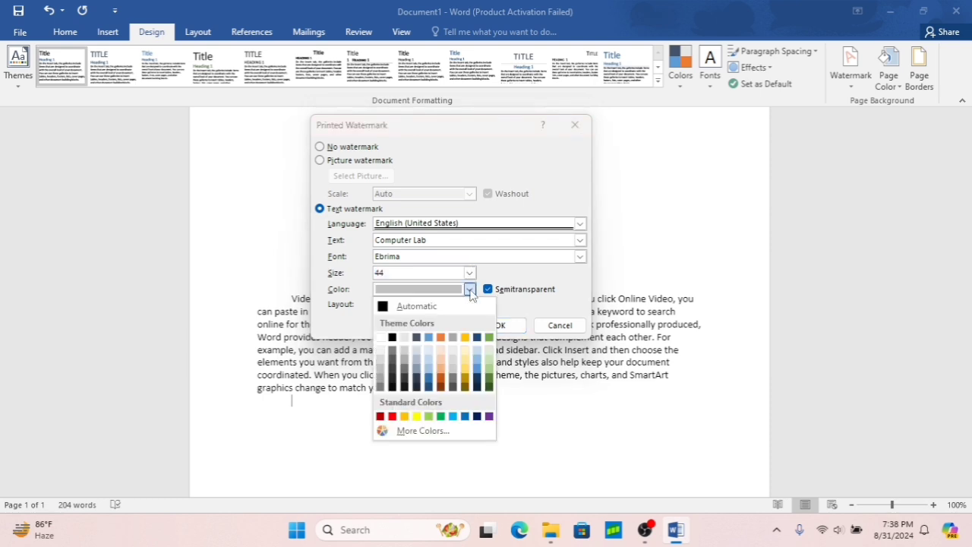
{"action": "left_click", "coordinate": [441, 367]}
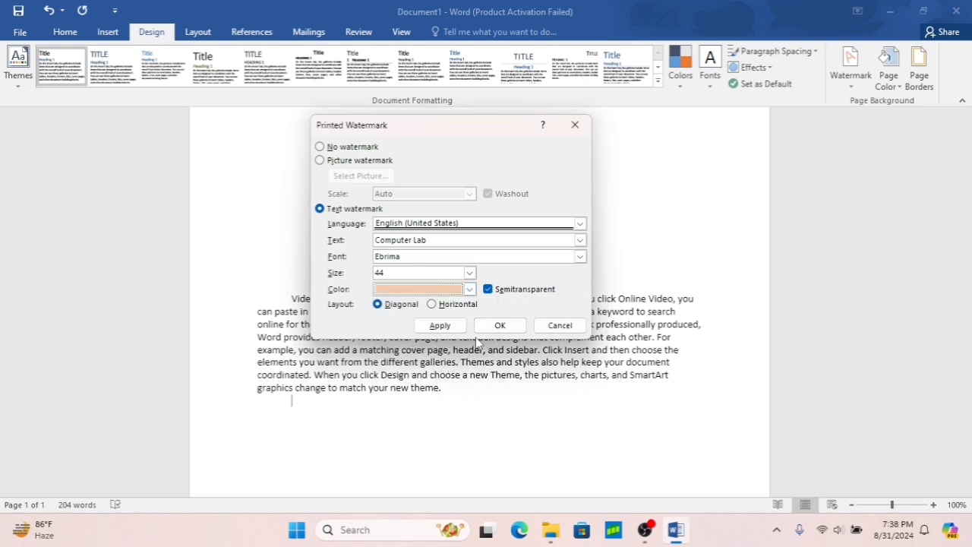
{"action": "left_click", "coordinate": [446, 330]}
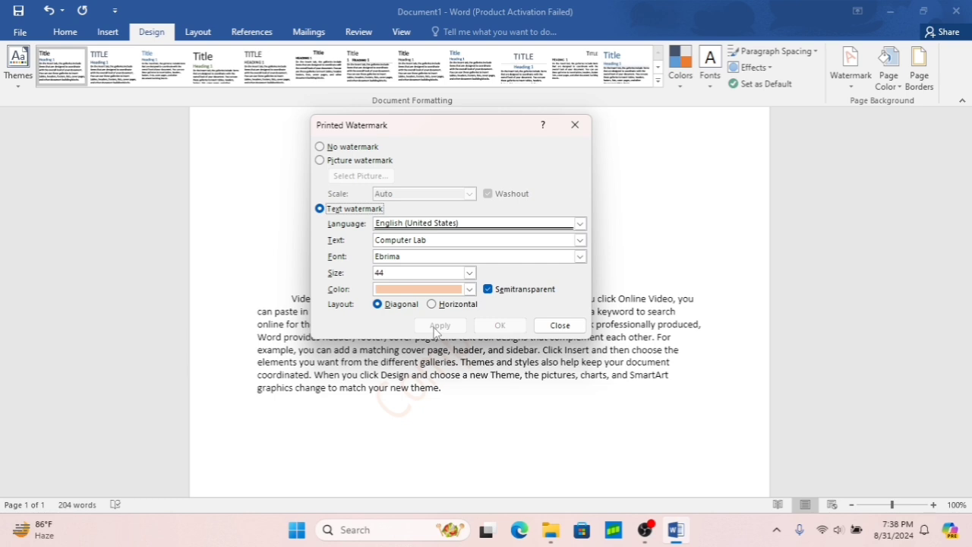
{"action": "left_click", "coordinate": [560, 325]}
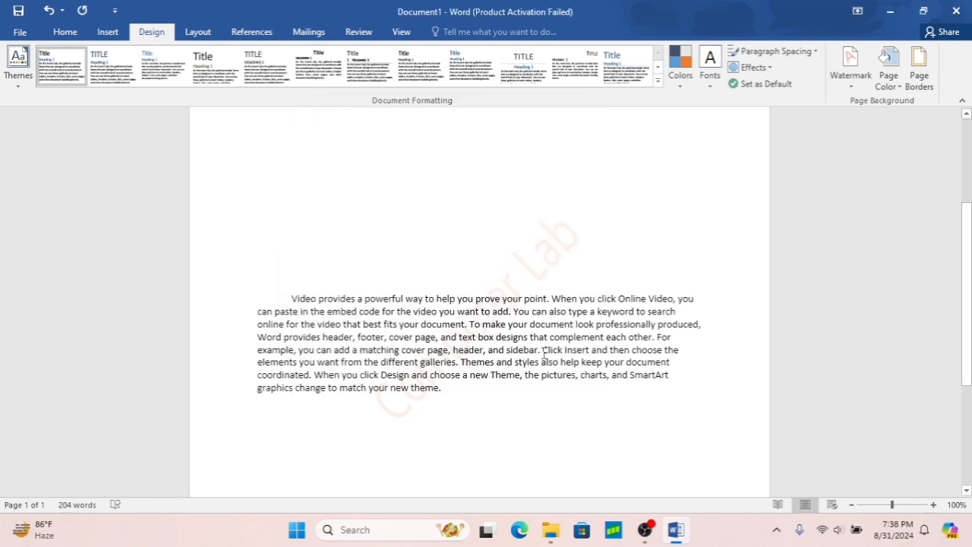
{"action": "scroll", "coordinate": [544, 353], "scroll_direction": "down", "scroll_amount": 1}
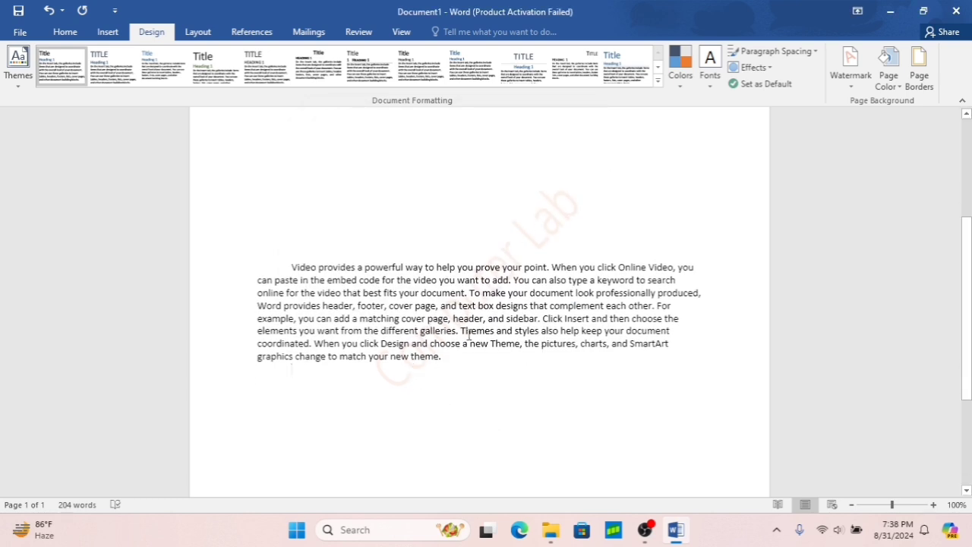
{"action": "scroll", "coordinate": [568, 251], "scroll_direction": "up", "scroll_amount": 1}
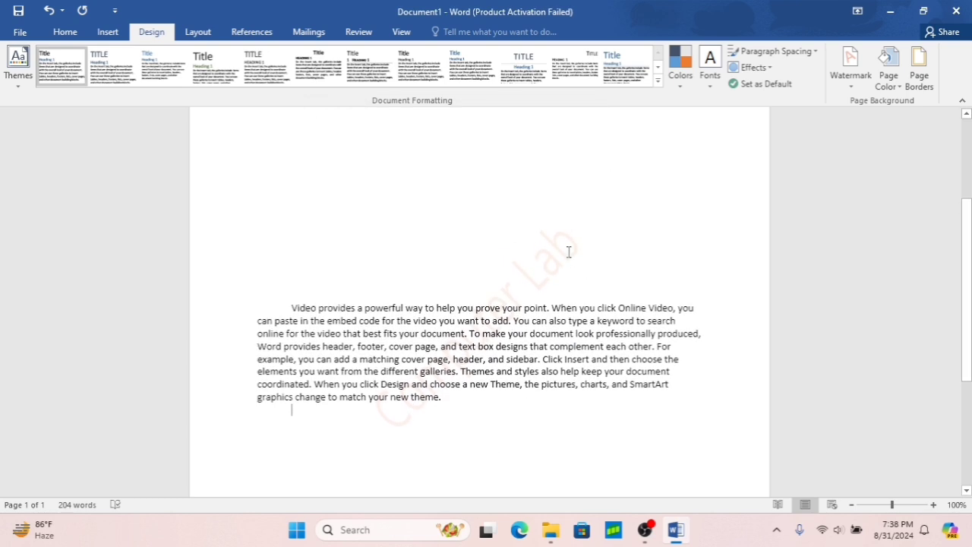
Reopen the custom watermark settings, enlarge the Computer Lab watermark to size 200 and apply it
{"action": "left_click", "coordinate": [852, 88]}
{"action": "left_click", "coordinate": [706, 388]}
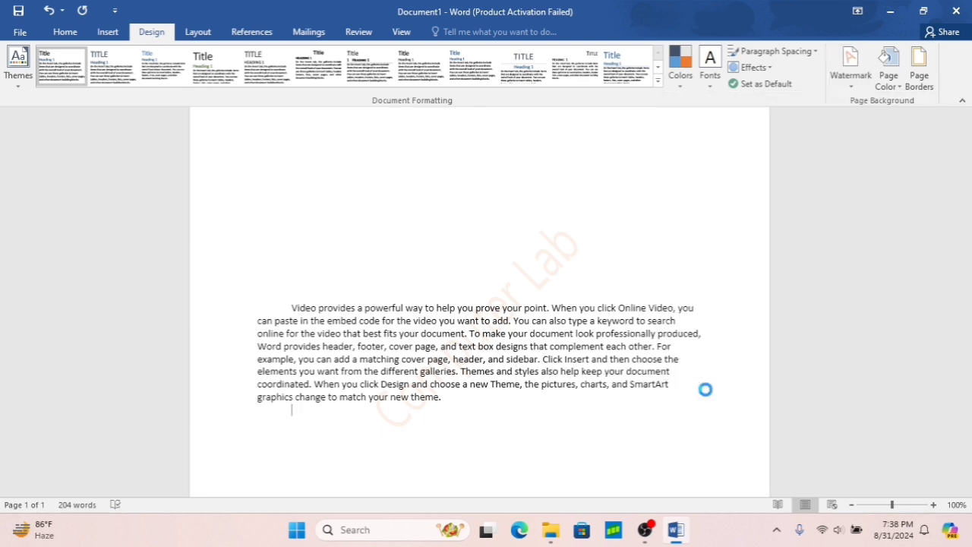
{"action": "left_click", "coordinate": [579, 256]}
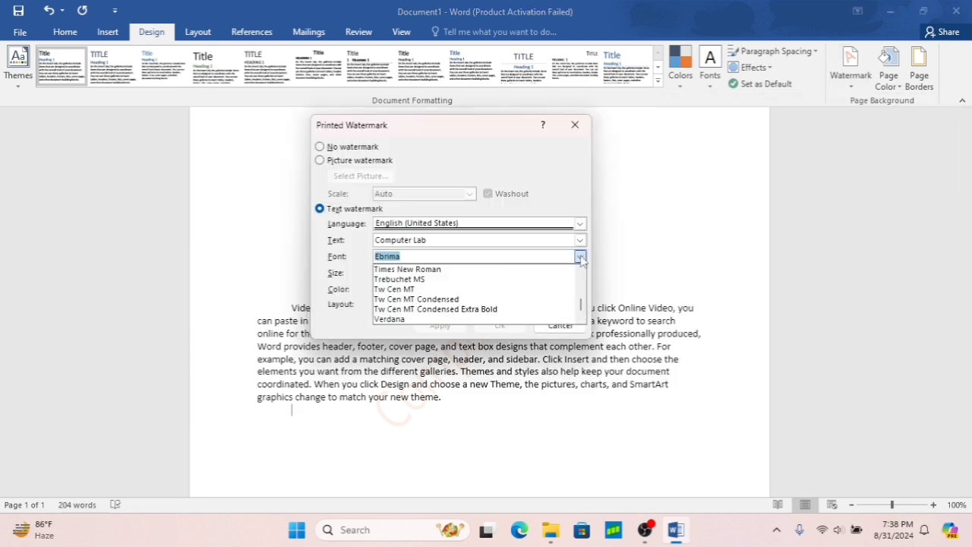
{"action": "left_click", "coordinate": [554, 196]}
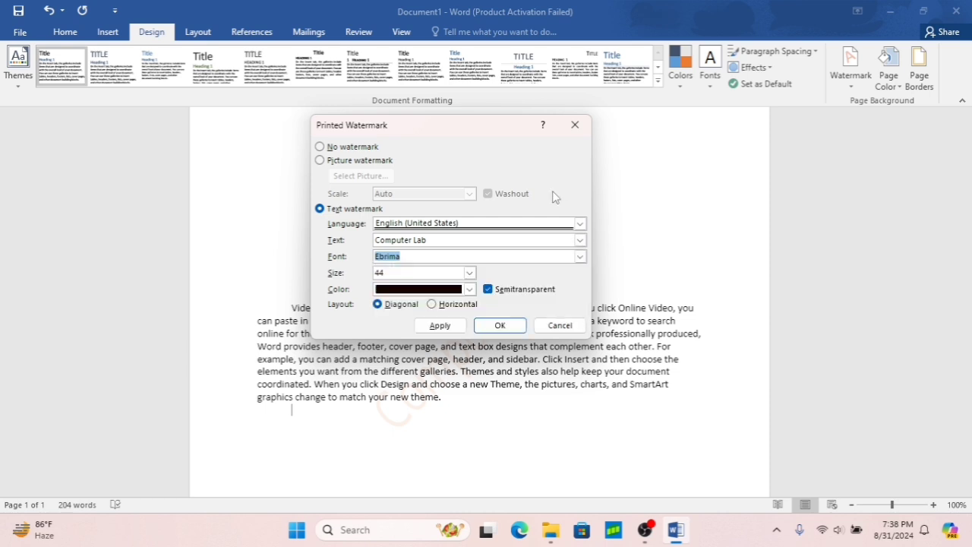
{"action": "left_click", "coordinate": [581, 257]}
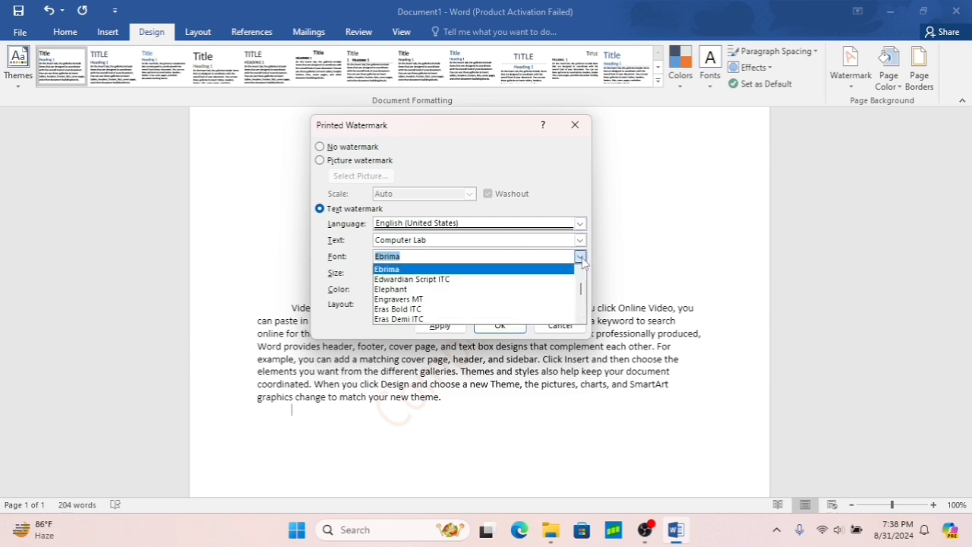
{"action": "left_click", "coordinate": [520, 168]}
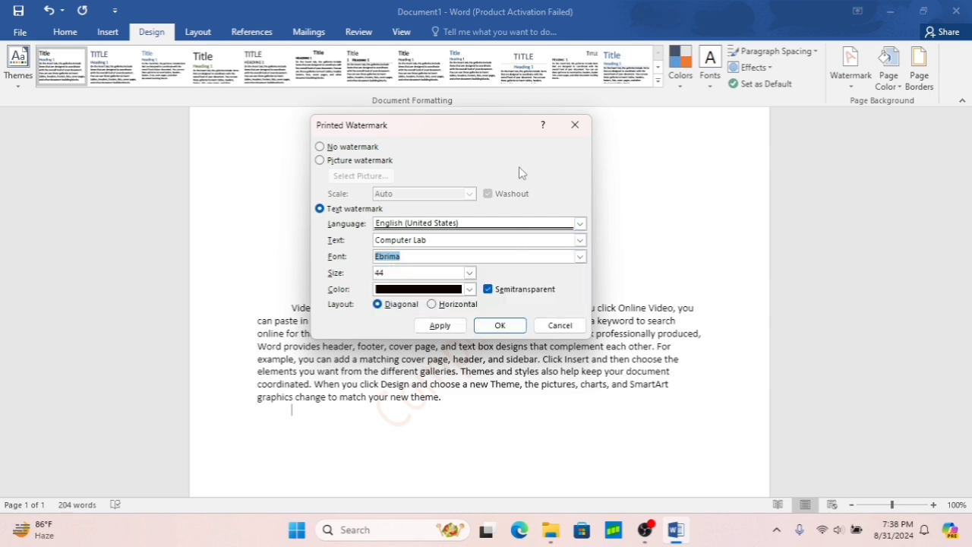
{"action": "left_click", "coordinate": [421, 272]}
{"action": "key", "text": "BackSpace"}
{"action": "key", "text": "BackSpace"}
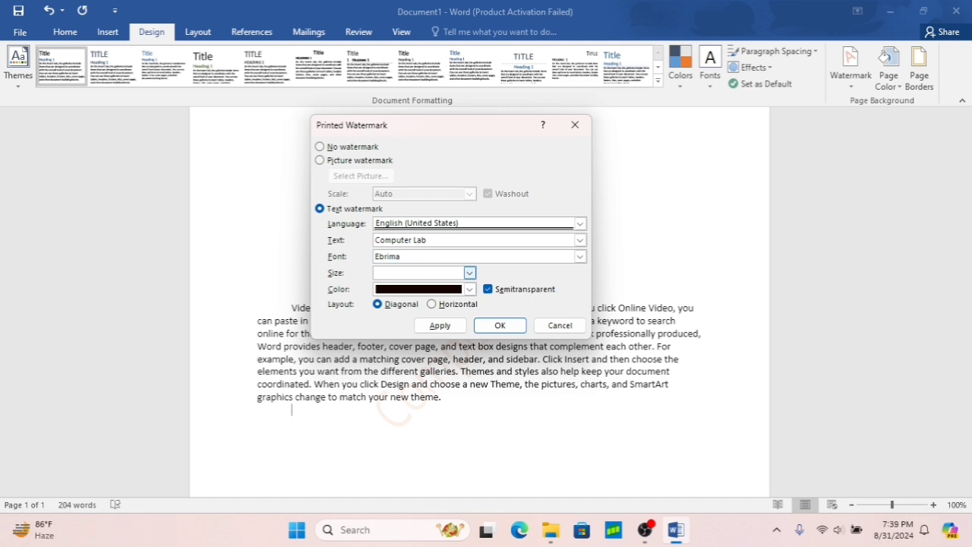
{"action": "type", "text": "200"}
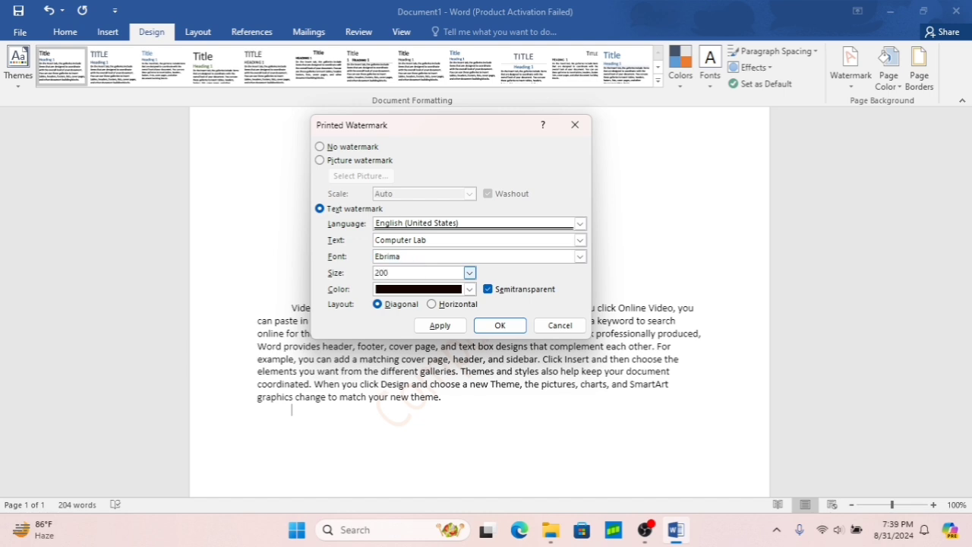
{"action": "left_click", "coordinate": [498, 327]}
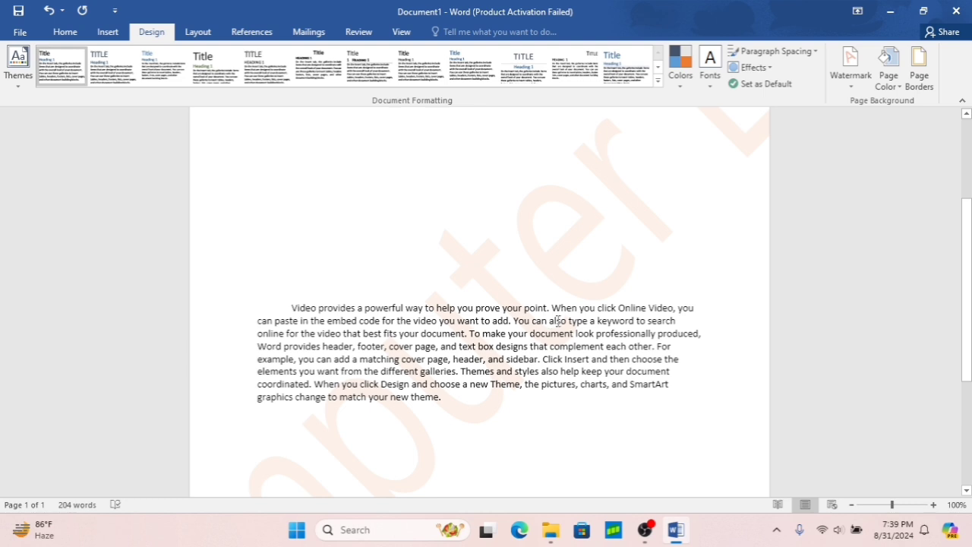
Reopen the custom watermark settings, reduce the Computer Lab watermark to size 85 and apply it
{"action": "left_click", "coordinate": [856, 85]}
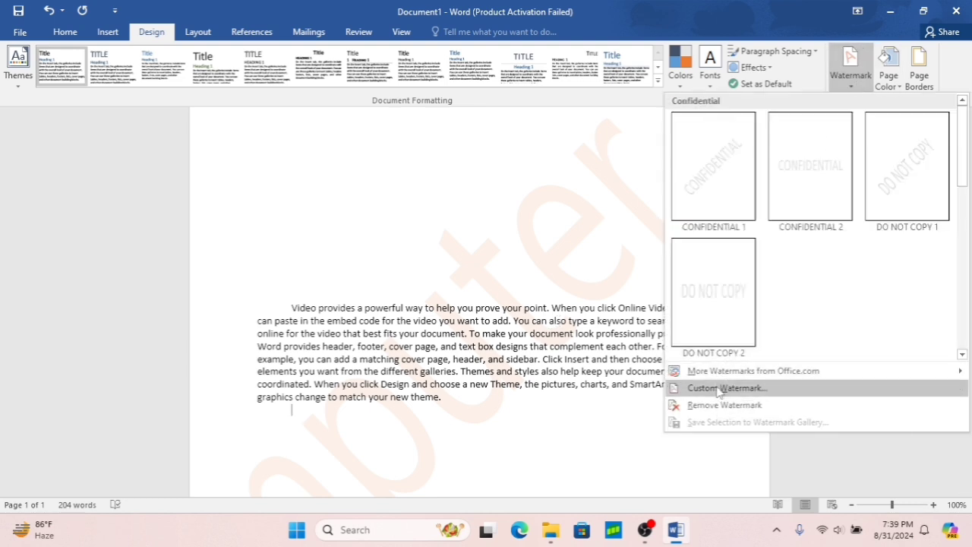
{"action": "left_click", "coordinate": [719, 389]}
{"action": "left_click", "coordinate": [454, 272]}
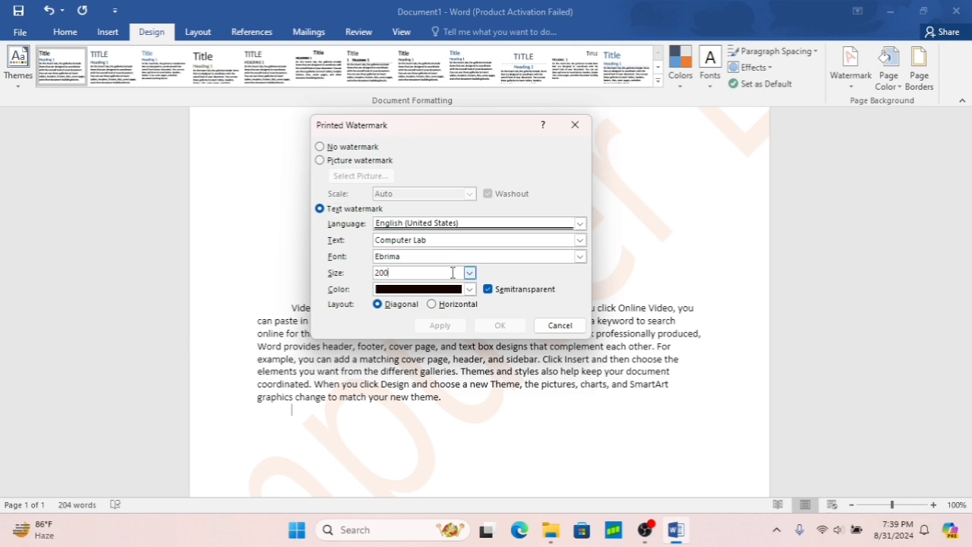
{"action": "key", "text": "BackSpace"}
{"action": "key", "text": "BackSpace"}
{"action": "key", "text": "BackSpace"}
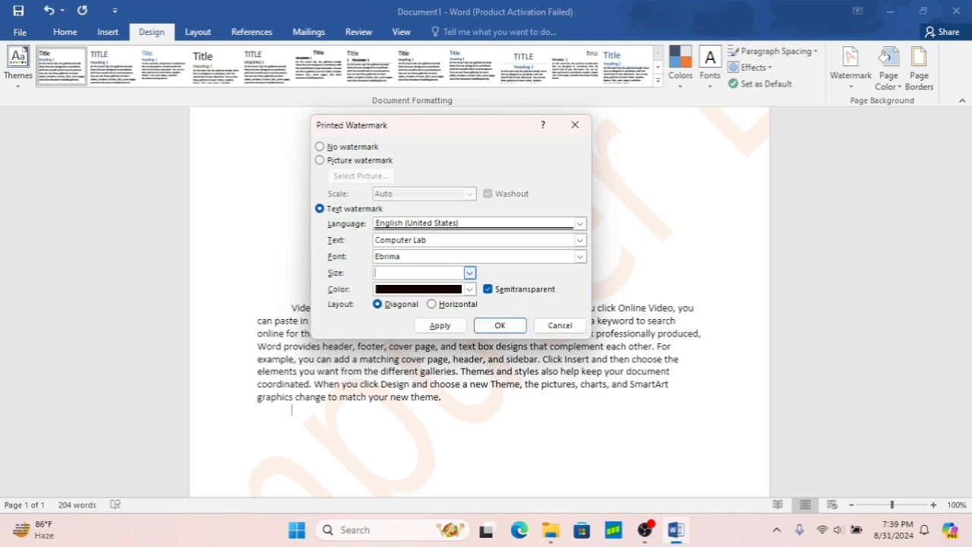
{"action": "type", "text": "85"}
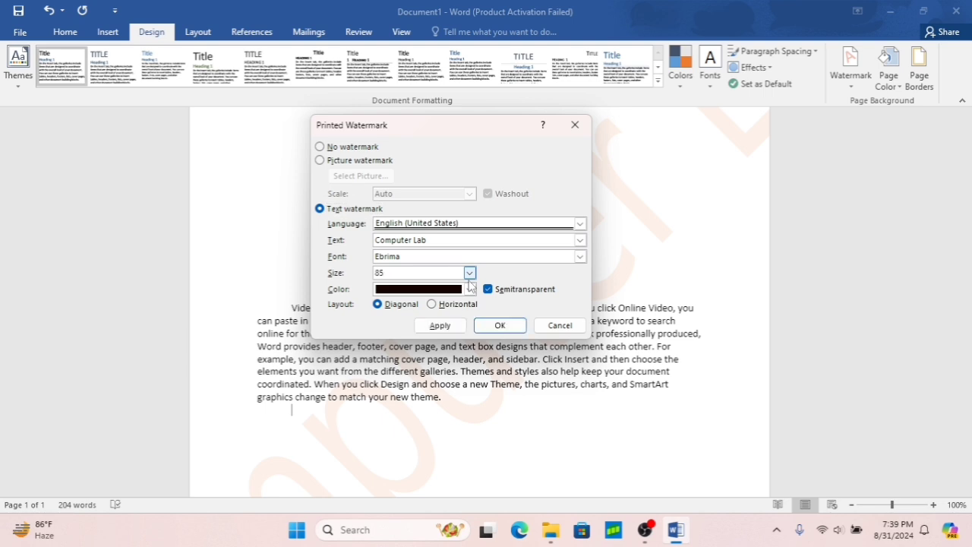
{"action": "left_click", "coordinate": [442, 327]}
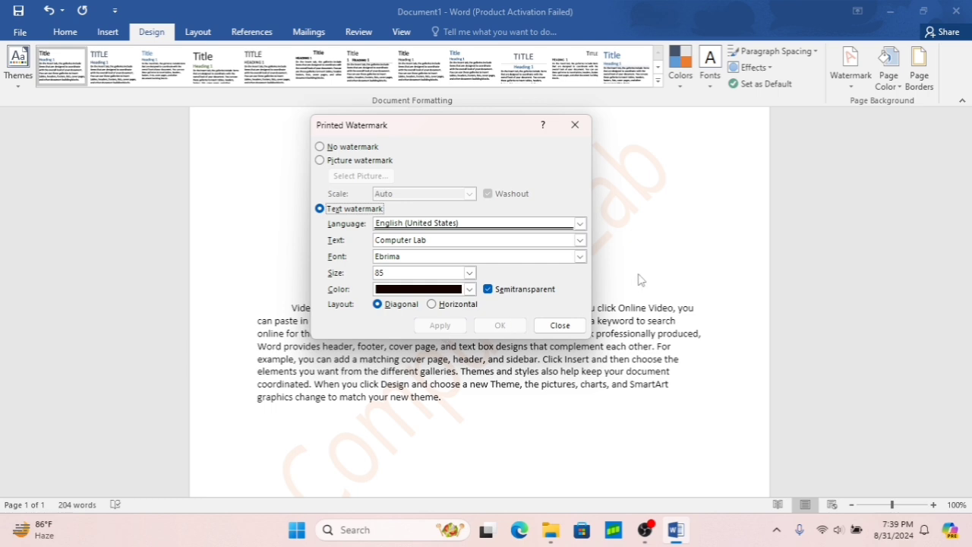
{"action": "left_click", "coordinate": [560, 327]}
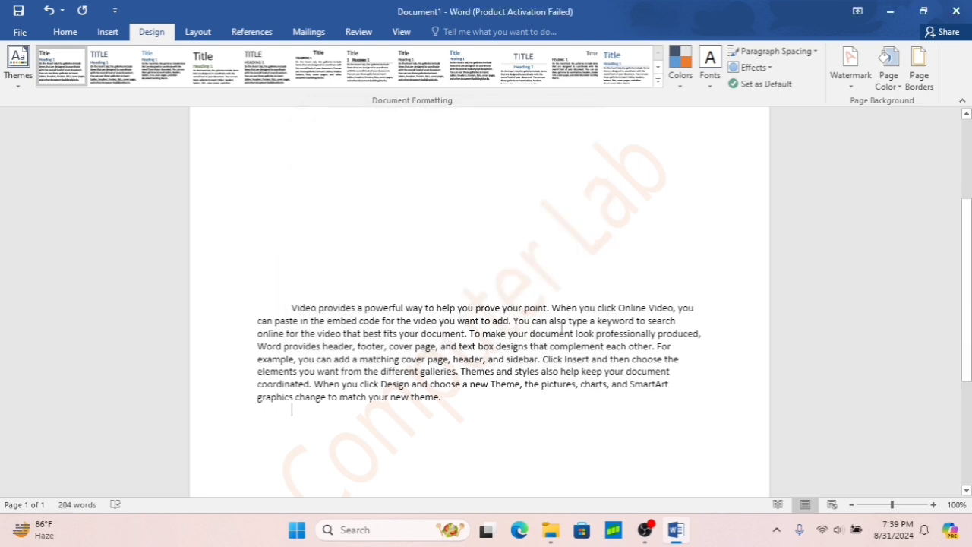
{"action": "scroll", "coordinate": [473, 400], "scroll_direction": "down", "scroll_amount": 1}
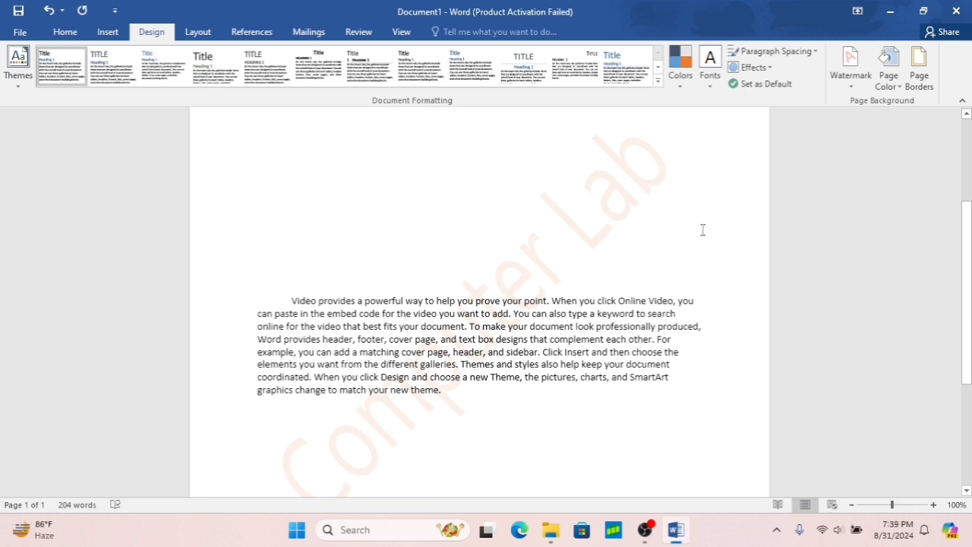
Switch the Computer Lab watermark to the Horizontal layout and apply it to the page
{"action": "left_click", "coordinate": [852, 88]}
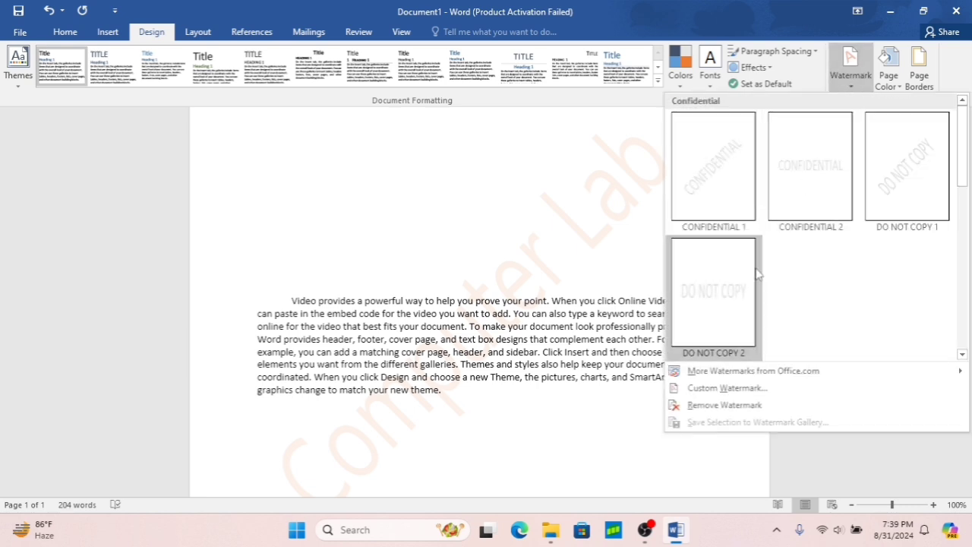
{"action": "left_click", "coordinate": [716, 389]}
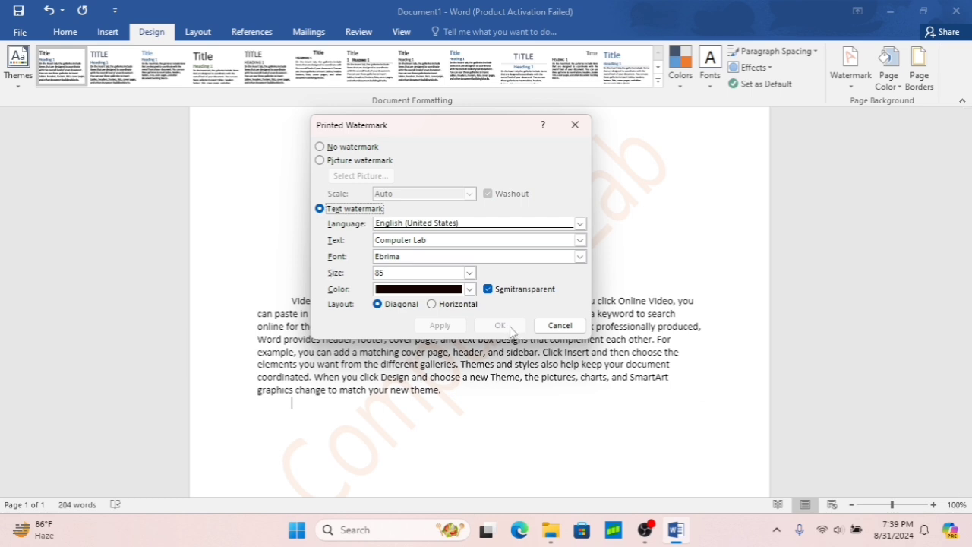
{"action": "left_click", "coordinate": [431, 304]}
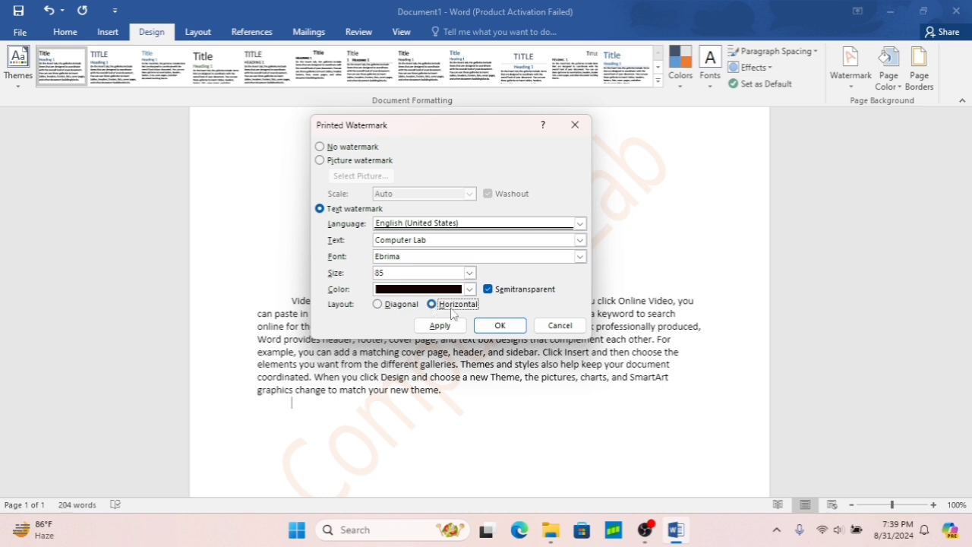
{"action": "left_click", "coordinate": [494, 326]}
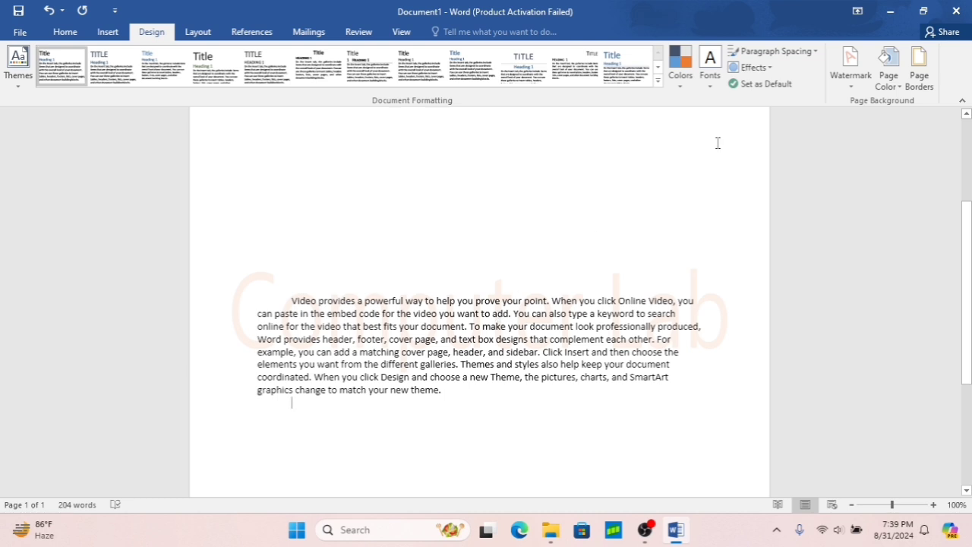
{"action": "left_click", "coordinate": [866, 84]}
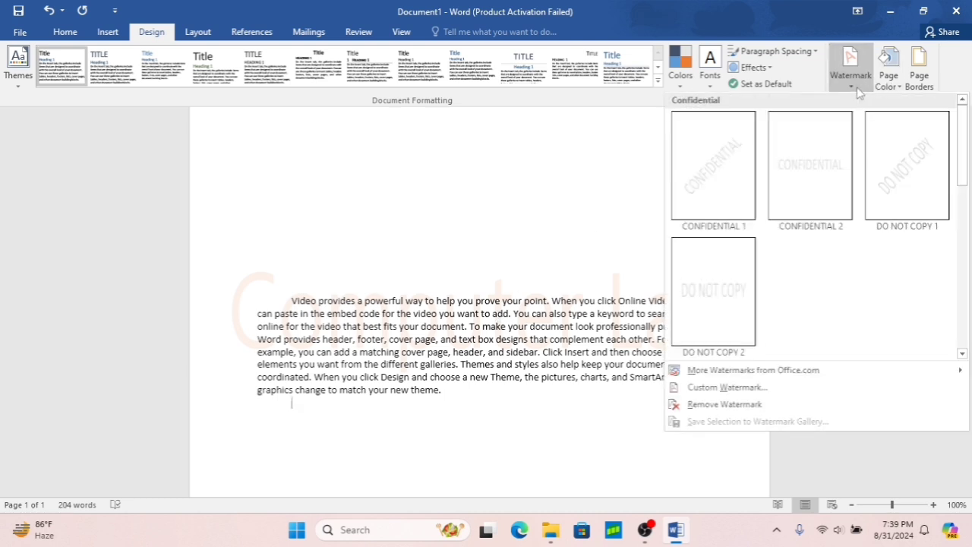
{"action": "left_click", "coordinate": [720, 389]}
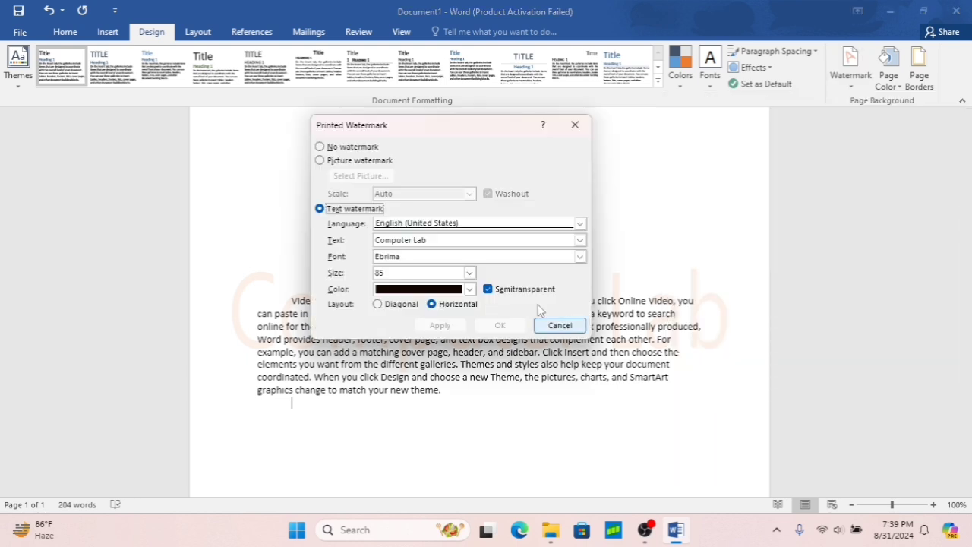
{"action": "left_click", "coordinate": [395, 306]}
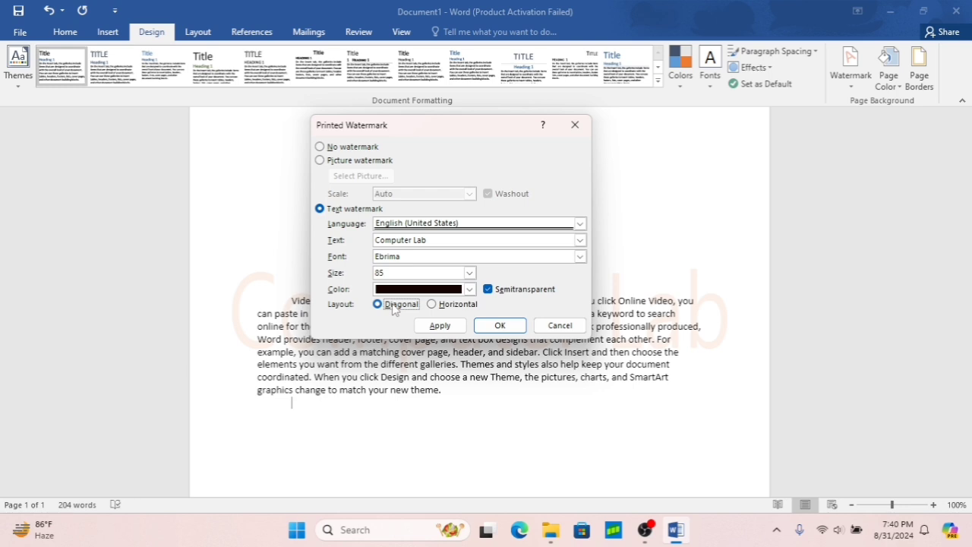
{"action": "left_click", "coordinate": [470, 290]}
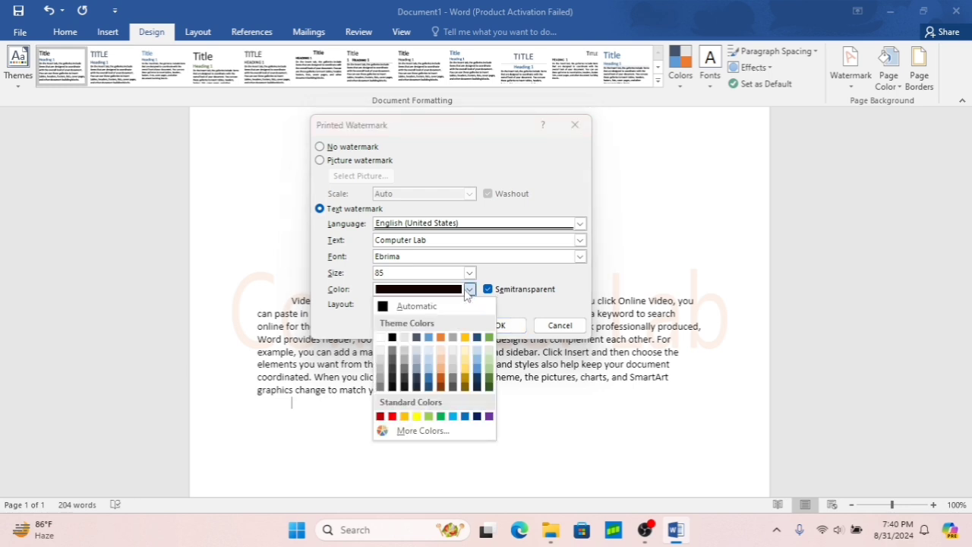
{"action": "left_click", "coordinate": [442, 379]}
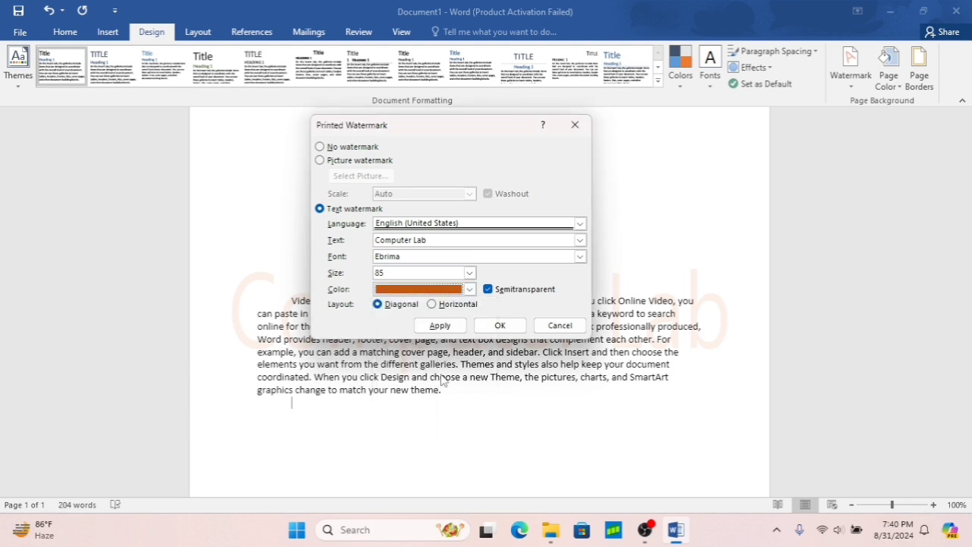
{"action": "left_click", "coordinate": [546, 325]}
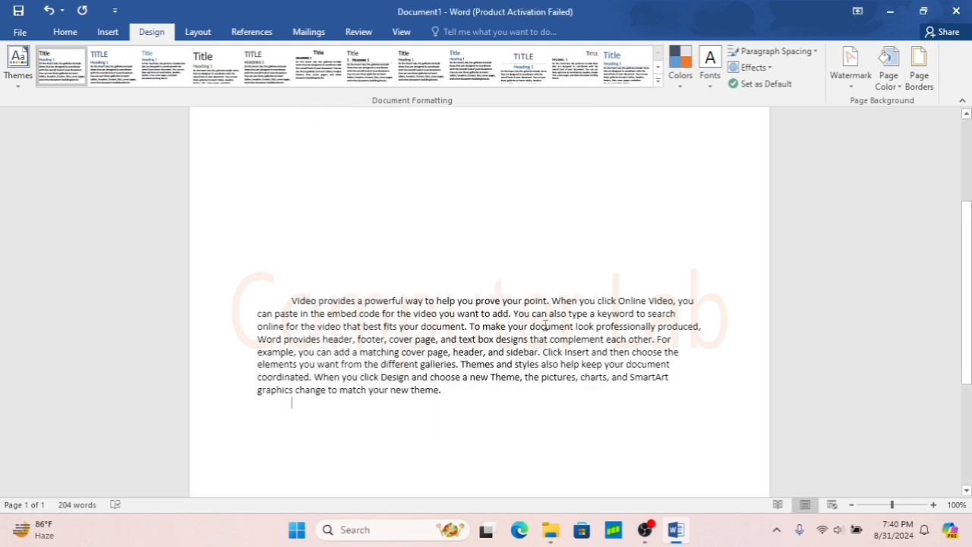
Recolour the Computer Lab watermark dark orange, set its layout to Diagonal and apply it
{"action": "left_click", "coordinate": [852, 88]}
{"action": "left_click", "coordinate": [725, 387]}
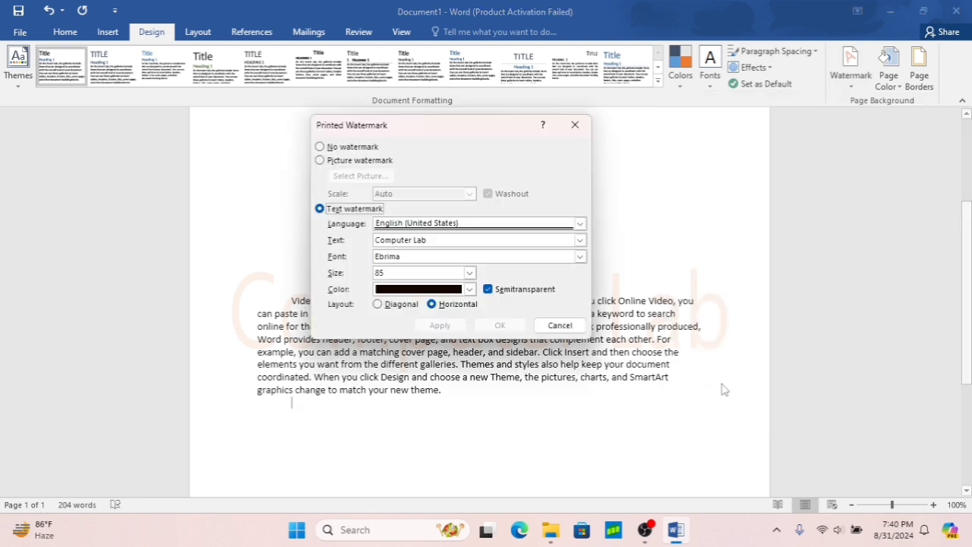
{"action": "left_click", "coordinate": [470, 289]}
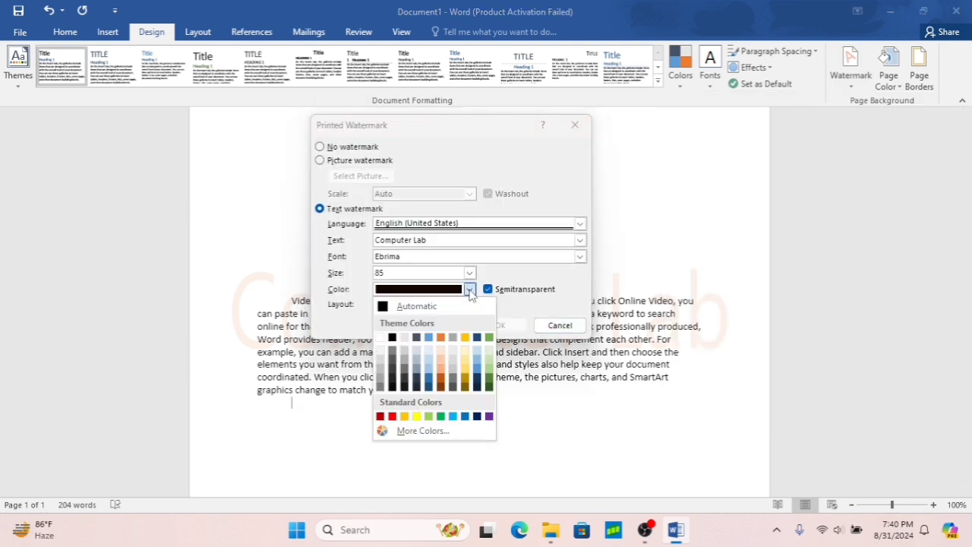
{"action": "left_click", "coordinate": [440, 371]}
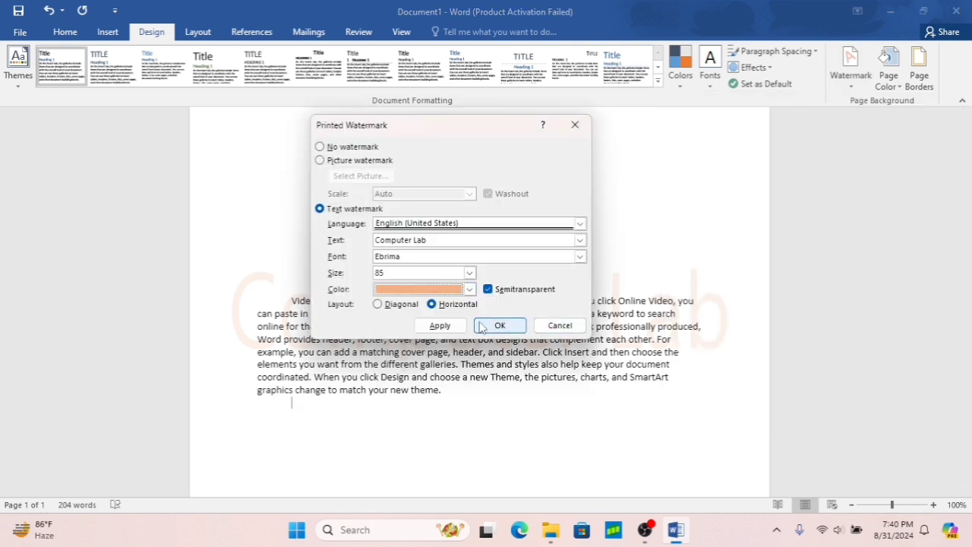
{"action": "left_click", "coordinate": [470, 289]}
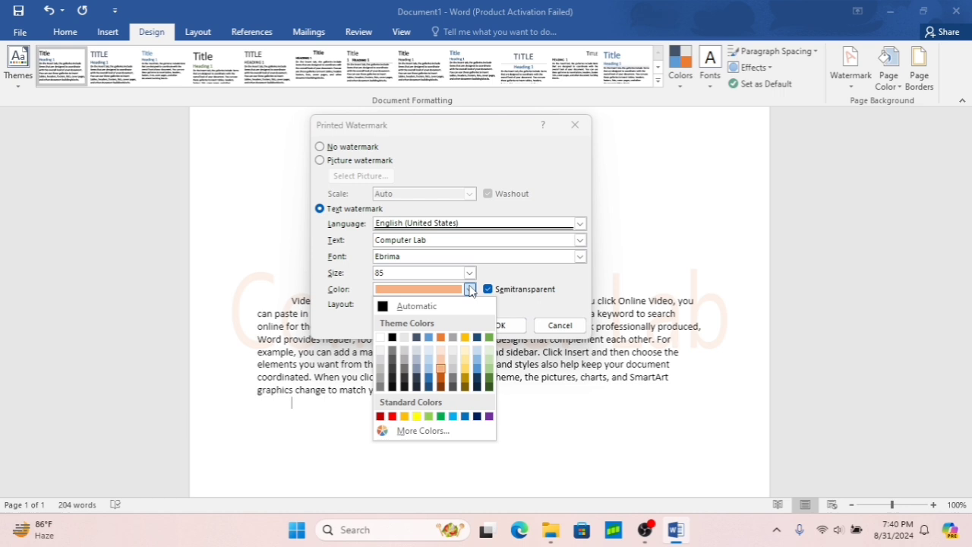
{"action": "left_click", "coordinate": [441, 380]}
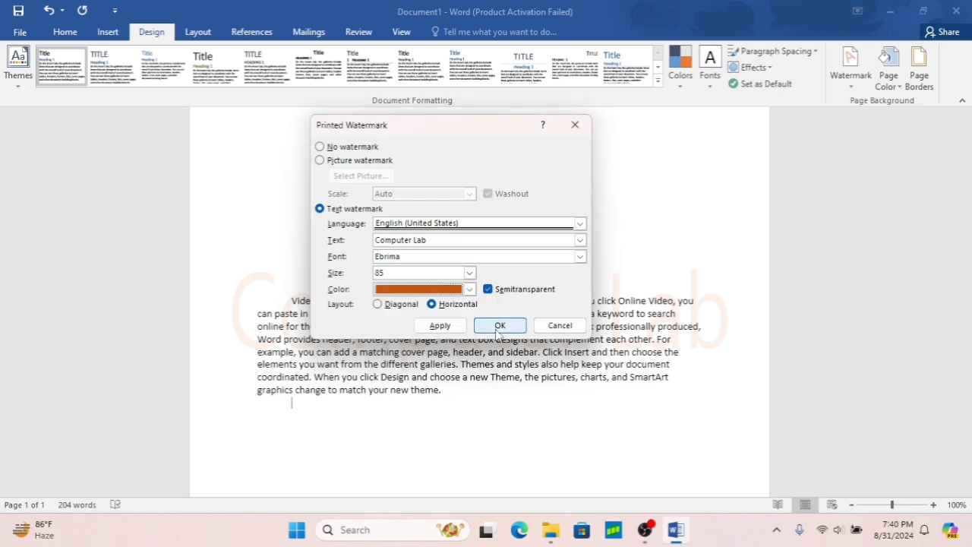
{"action": "left_click", "coordinate": [391, 304]}
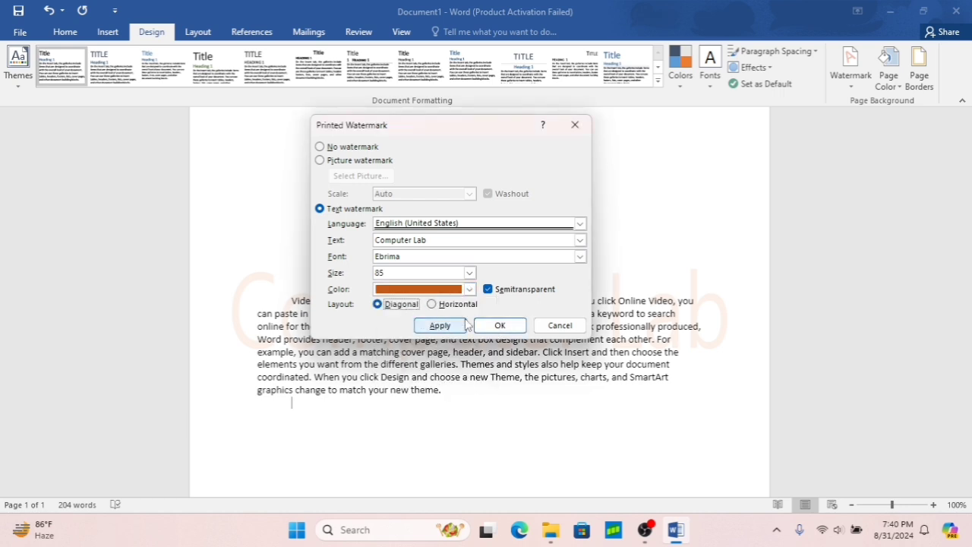
{"action": "left_click", "coordinate": [499, 326]}
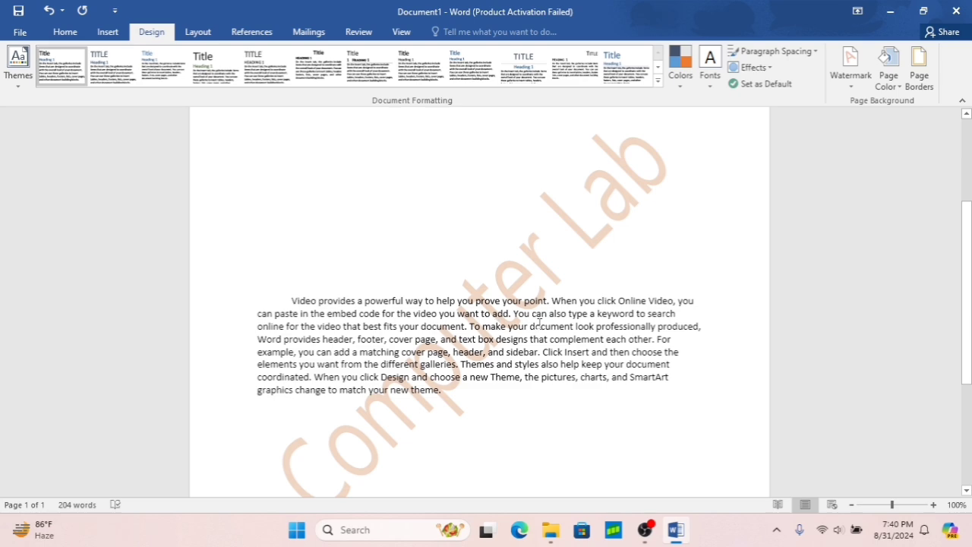
{"action": "scroll", "coordinate": [522, 403], "scroll_direction": "up", "scroll_amount": 2}
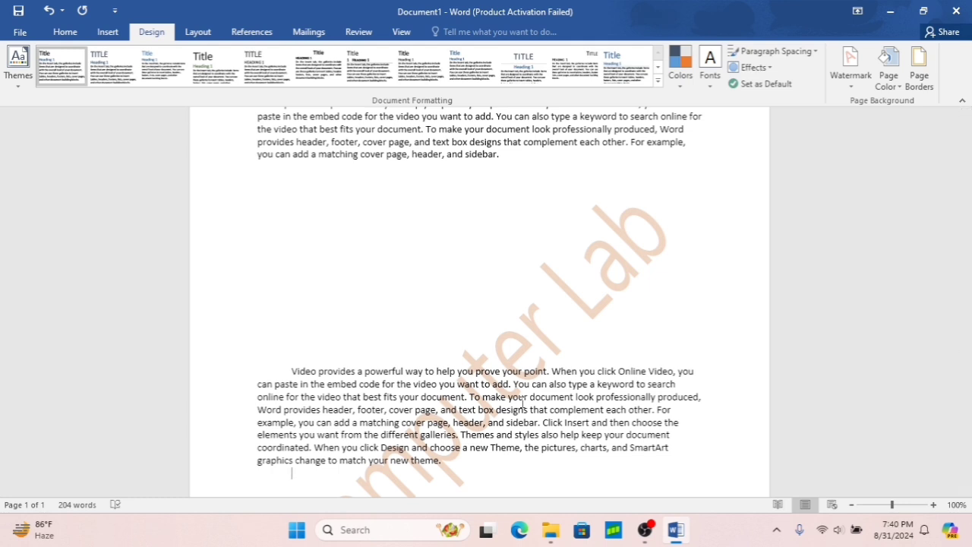
Switch the custom watermark to a picture watermark and choose the School image from the Pictures folder
{"action": "left_click", "coordinate": [851, 84]}
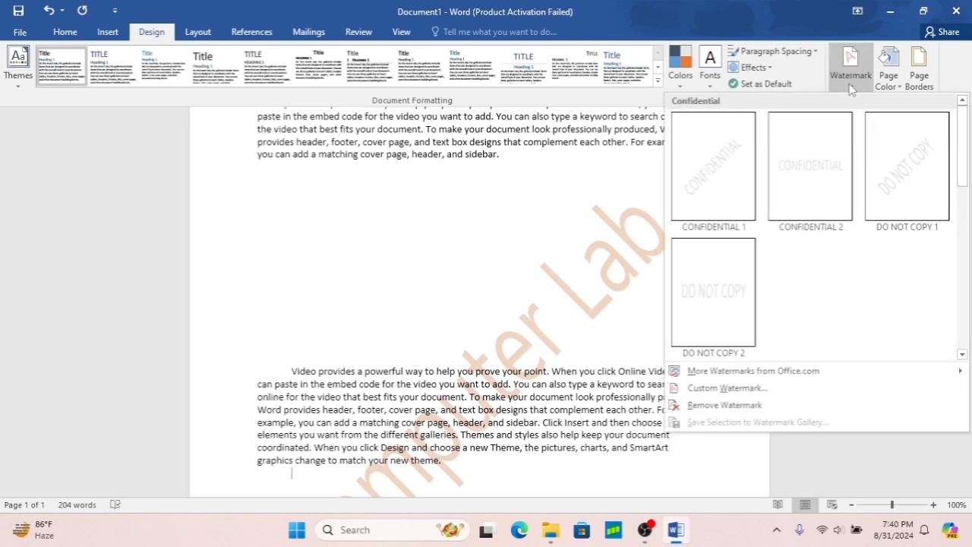
{"action": "left_click", "coordinate": [722, 389]}
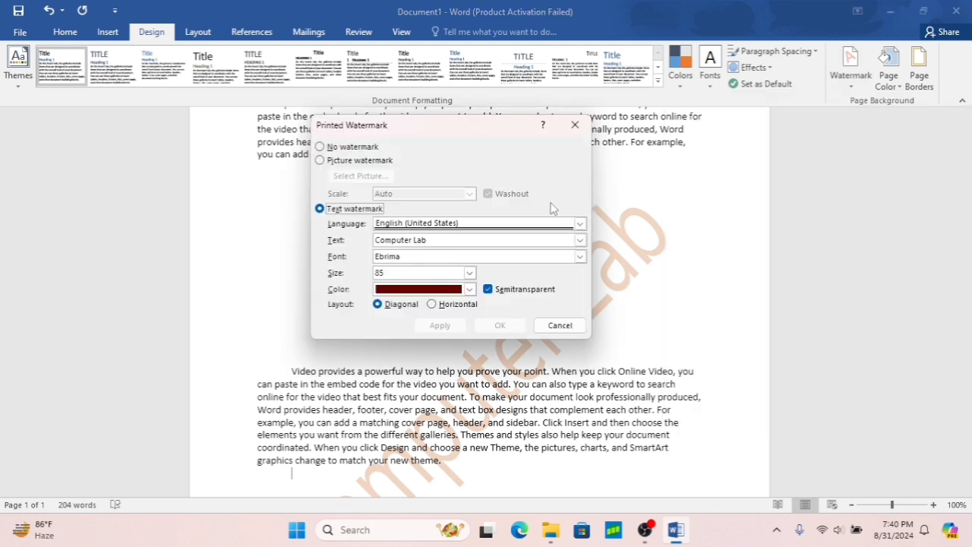
{"action": "left_click", "coordinate": [320, 161]}
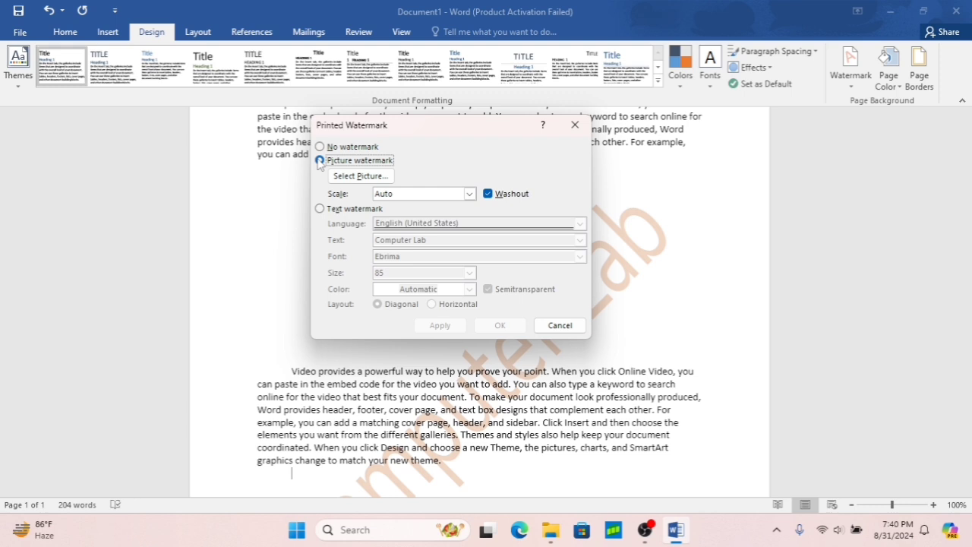
{"action": "left_click", "coordinate": [353, 179]}
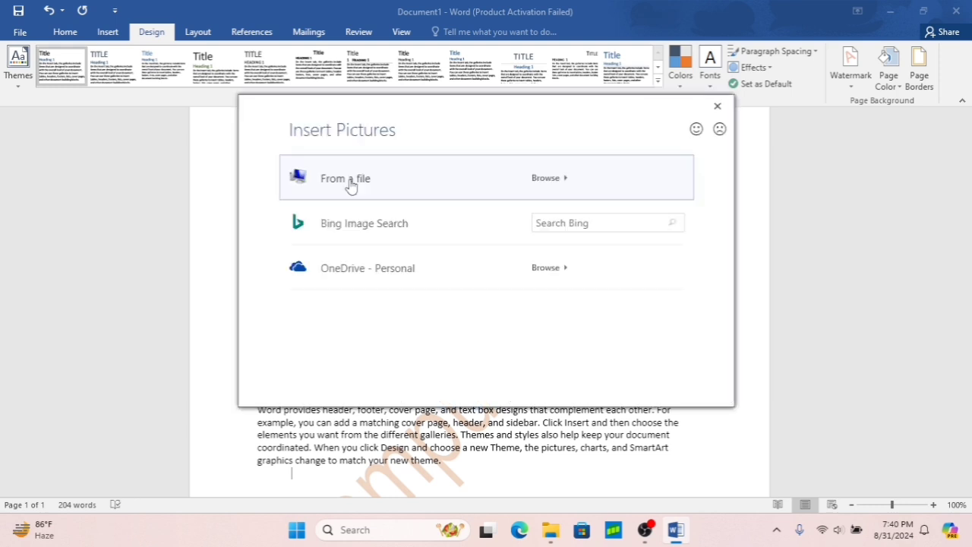
{"action": "left_click", "coordinate": [470, 189]}
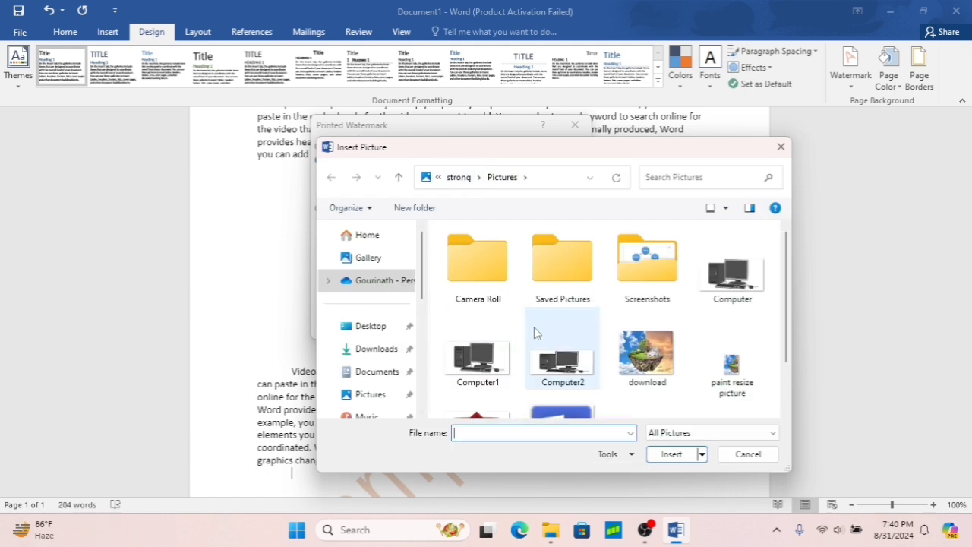
{"action": "left_click", "coordinate": [369, 398]}
{"action": "scroll", "coordinate": [648, 365], "scroll_direction": "down", "scroll_amount": 1}
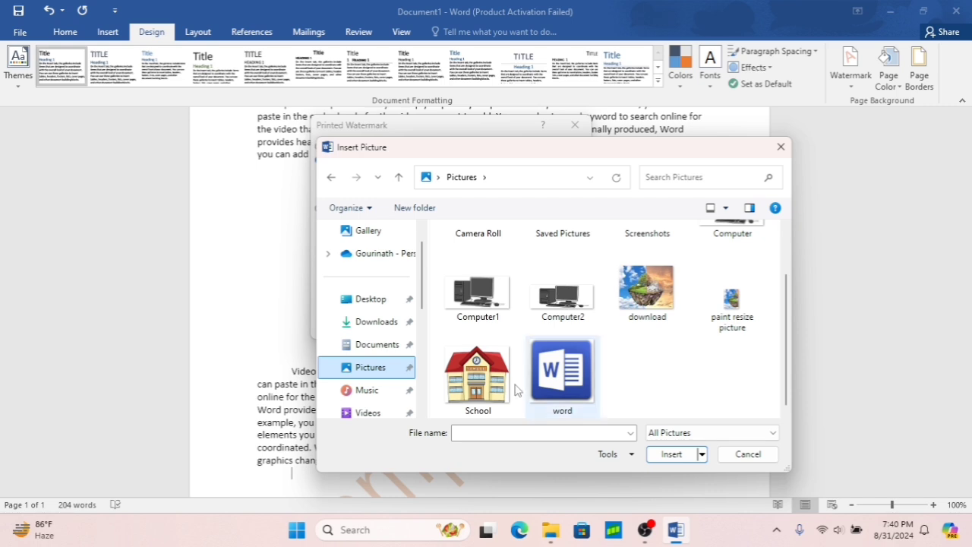
{"action": "left_click", "coordinate": [475, 400]}
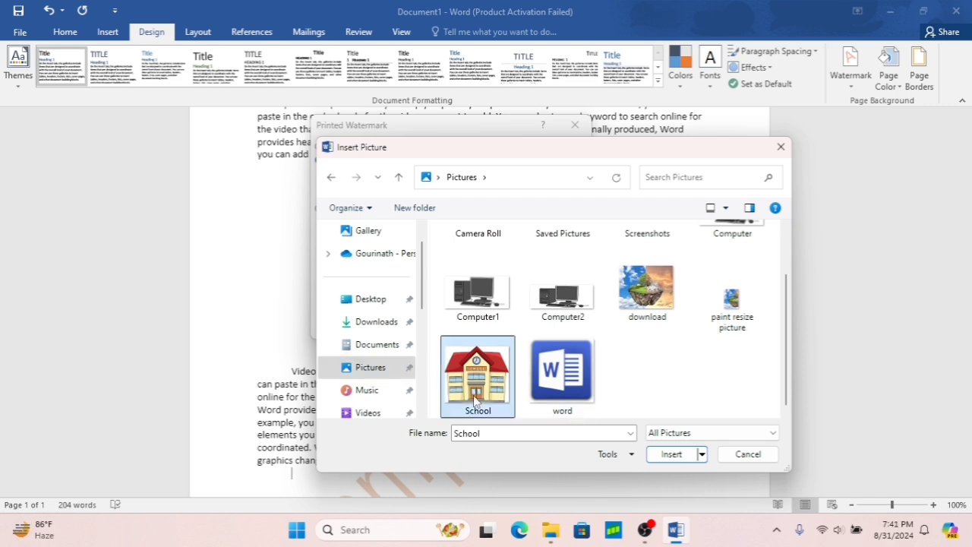
{"action": "left_click", "coordinate": [668, 455]}
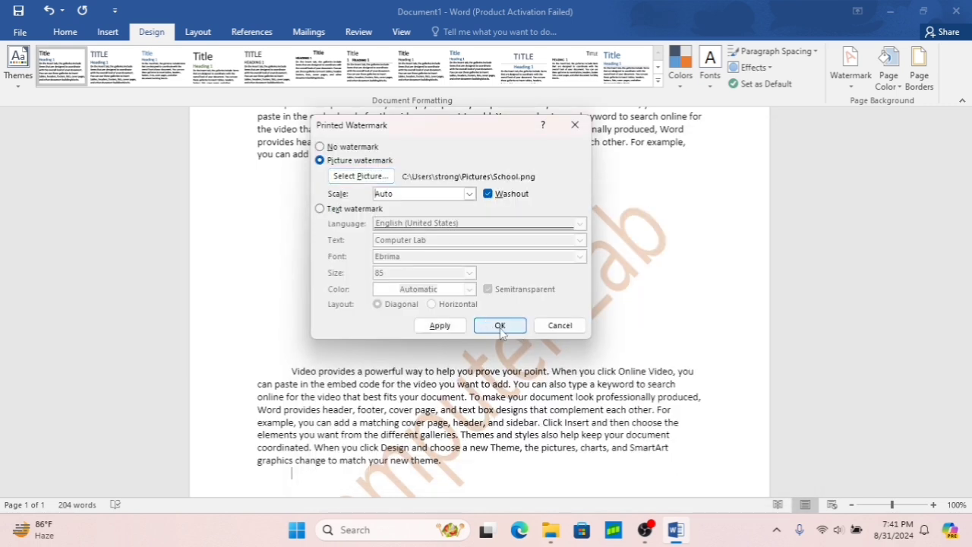
Apply the School picture watermark with Auto scale and Washout, and look it over across the page
{"action": "left_click", "coordinate": [500, 327]}
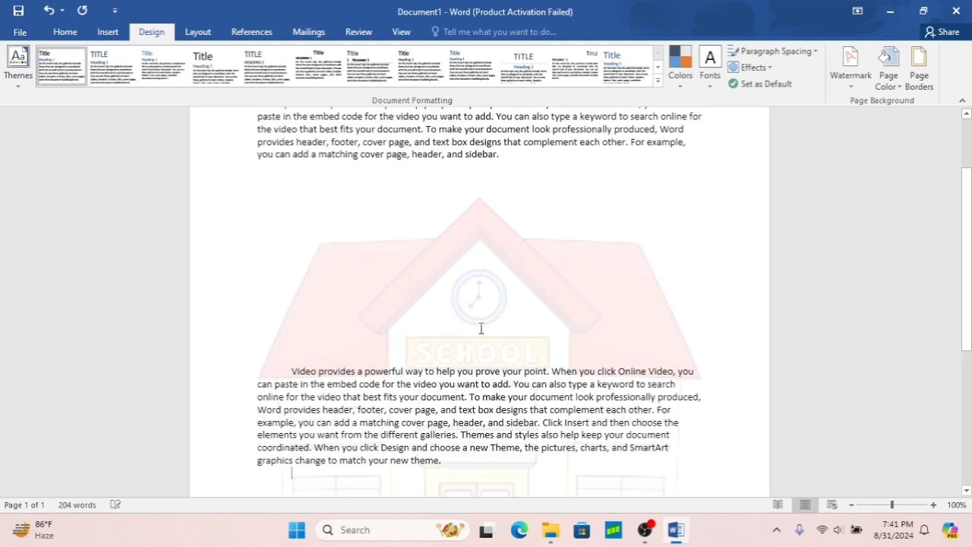
{"action": "scroll", "coordinate": [480, 328], "scroll_direction": "down", "scroll_amount": 1}
{"action": "scroll", "coordinate": [479, 328], "scroll_direction": "down", "scroll_amount": 3}
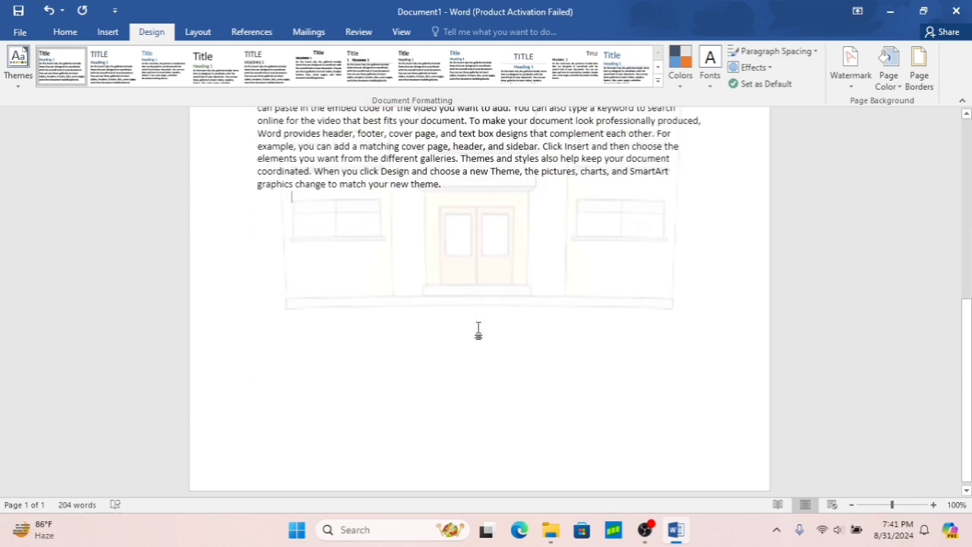
{"action": "scroll", "coordinate": [479, 328], "scroll_direction": "up", "scroll_amount": 5}
{"action": "scroll", "coordinate": [479, 328], "scroll_direction": "down", "scroll_amount": 2}
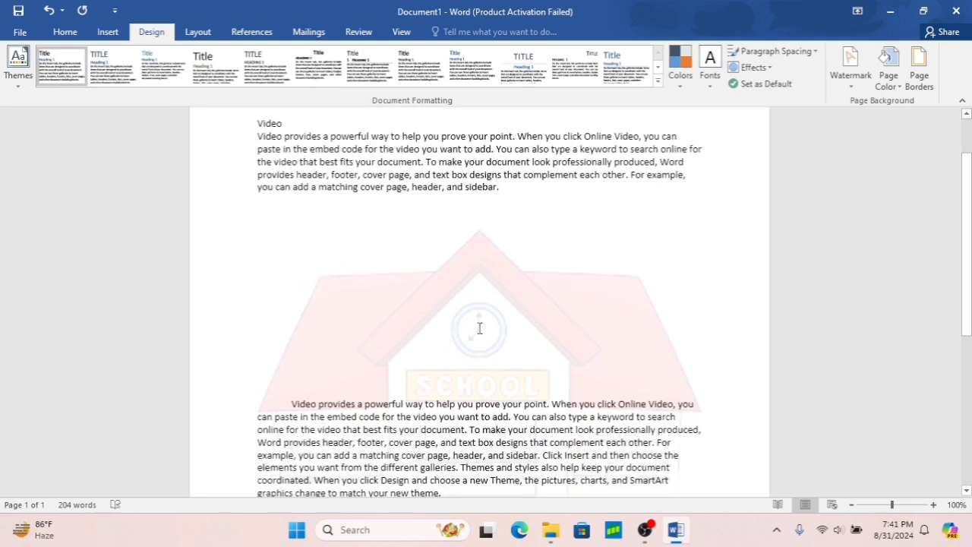
{"action": "scroll", "coordinate": [479, 328], "scroll_direction": "up", "scroll_amount": 2}
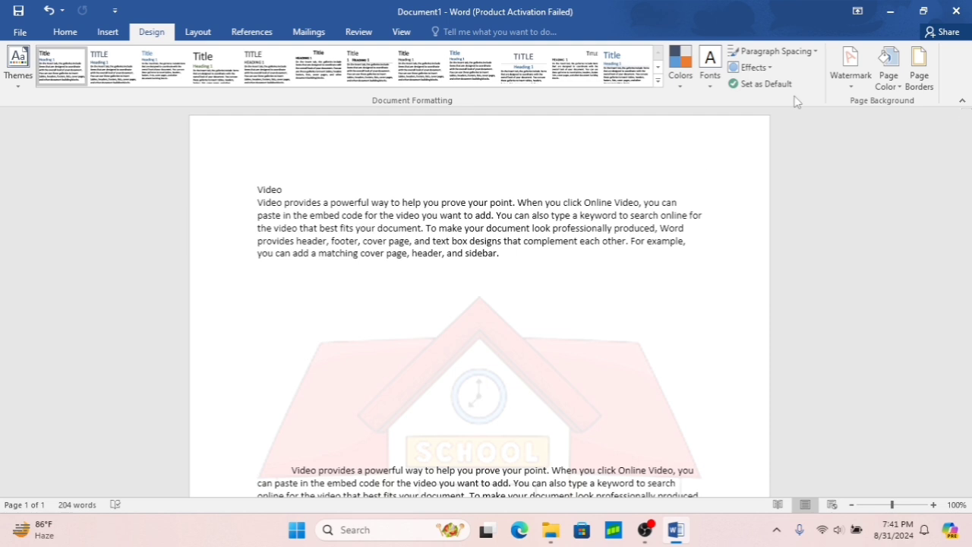
{"action": "left_click", "coordinate": [855, 88]}
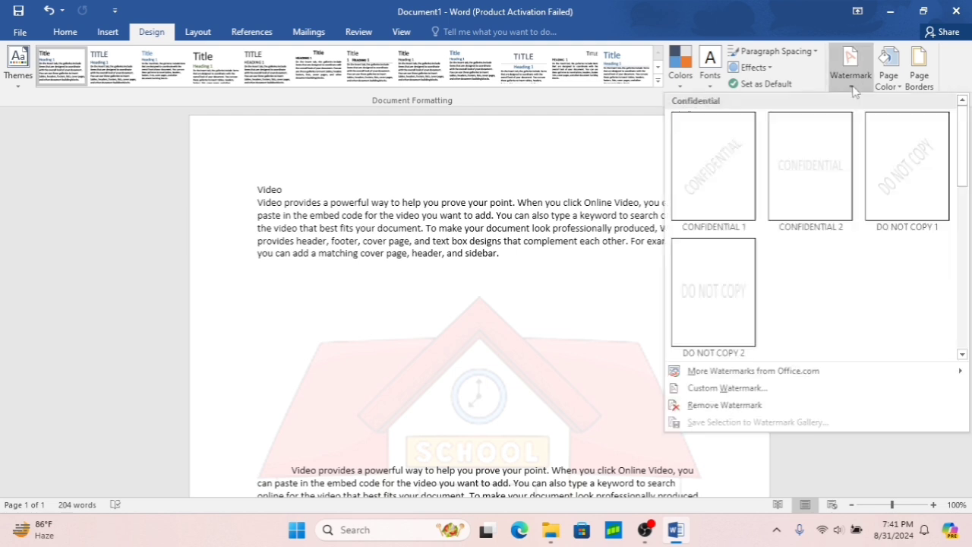
{"action": "left_click", "coordinate": [721, 388]}
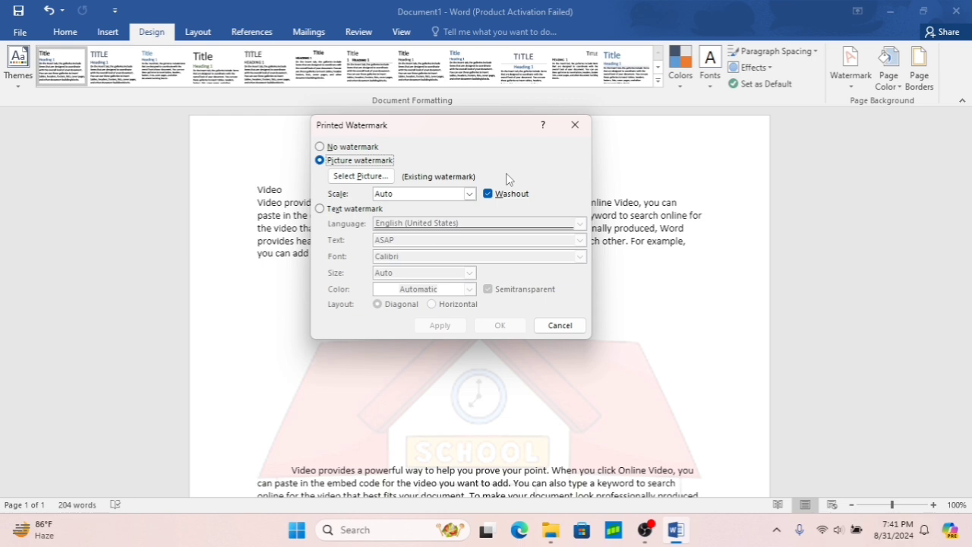
{"action": "left_click", "coordinate": [575, 127]}
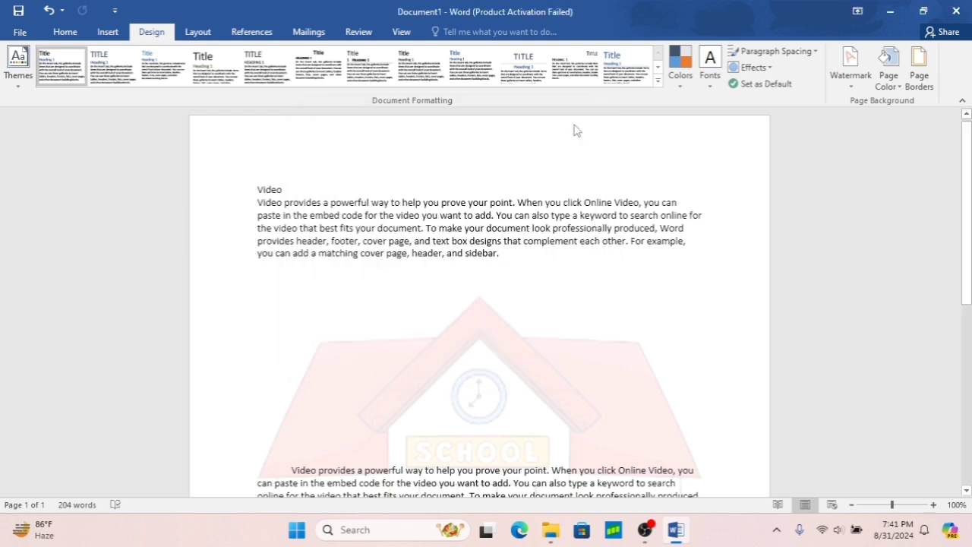